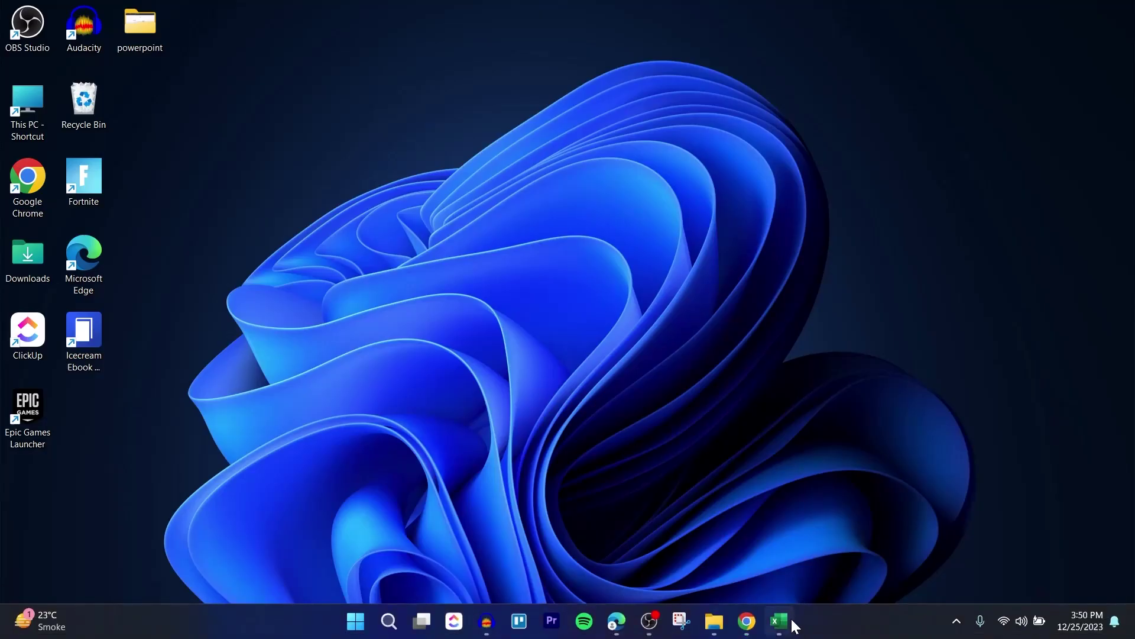
- Restore the Chrome window showing the SurveyMonkey home page with the draft Mathematical quiz
click(748, 622)
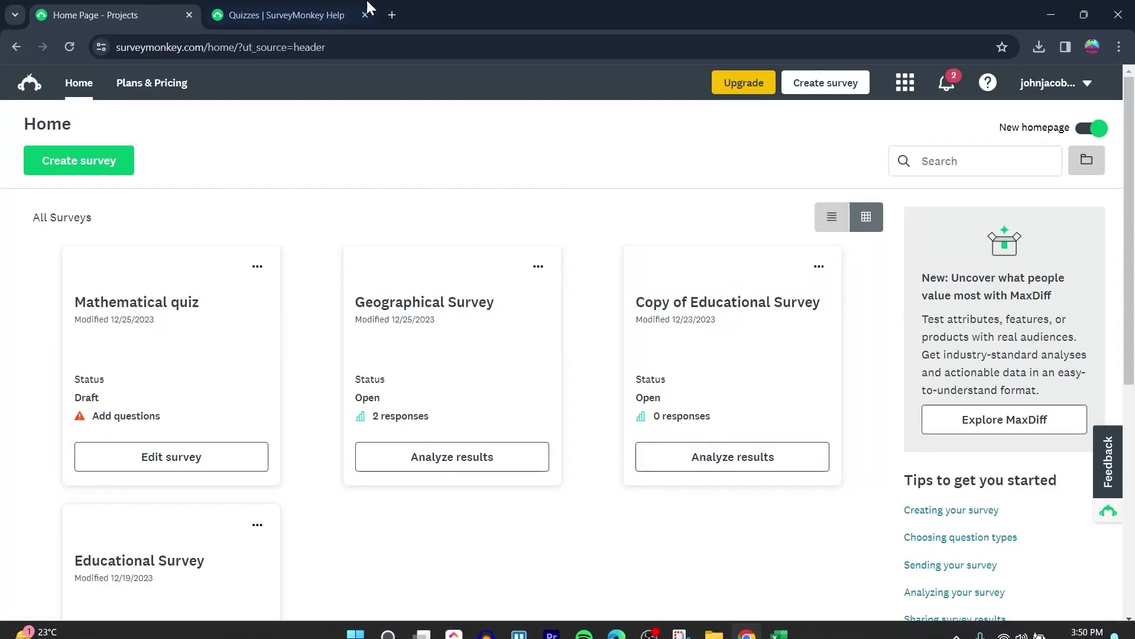
- Search Google for 'surveymonkey login' in a new tab and close the old SurveyMonkey home tab
click(278, 15)
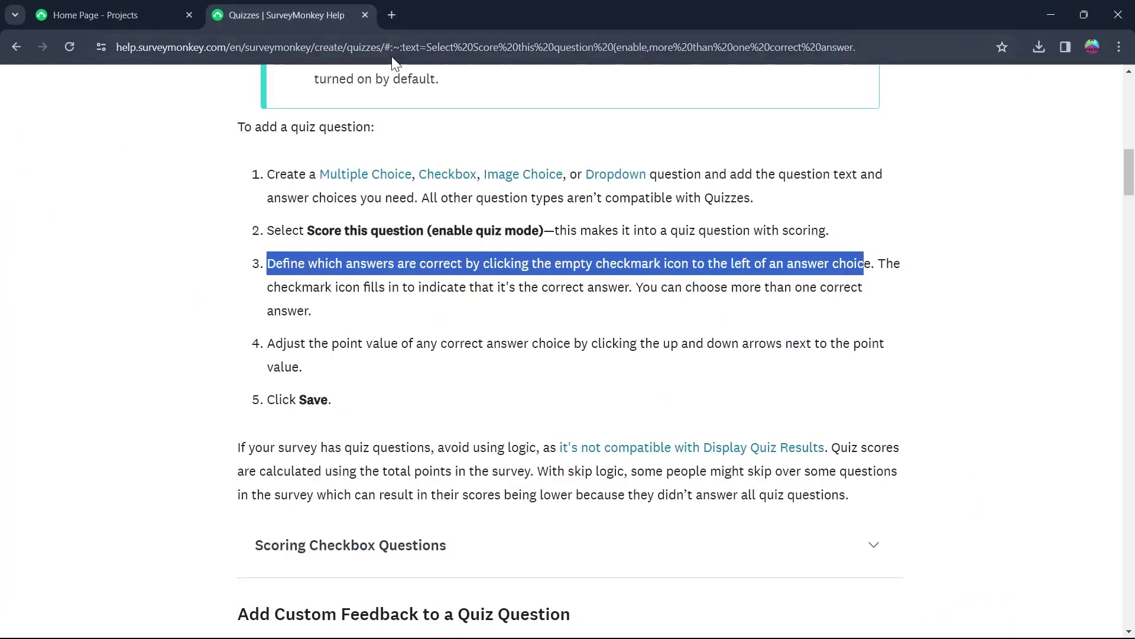
click(392, 15)
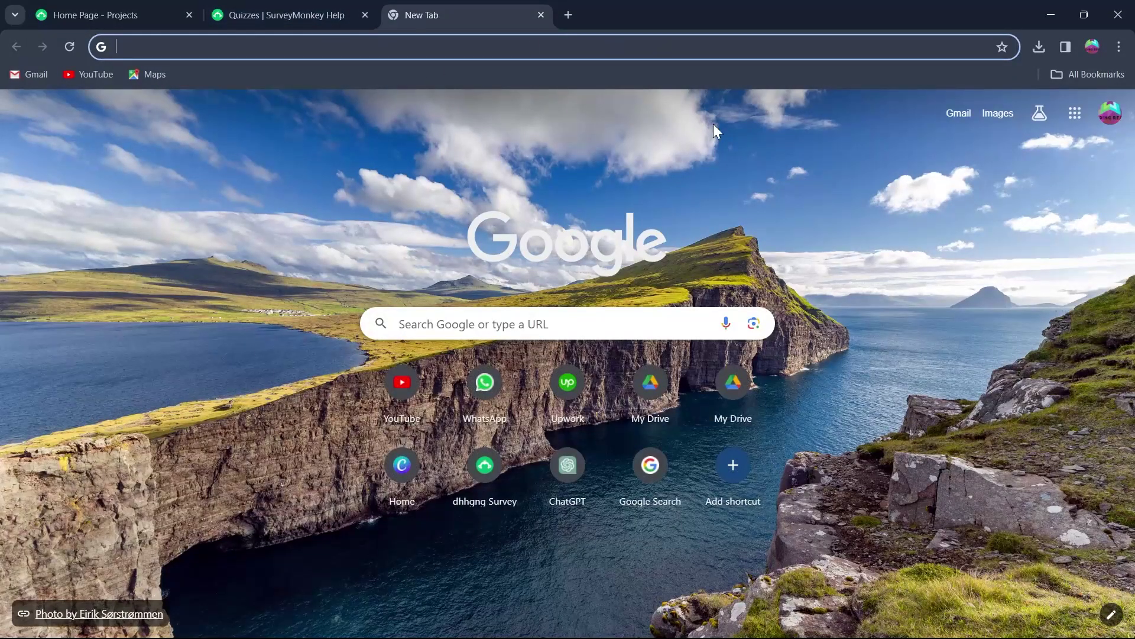
text(surveymonkey login)
key(Return)
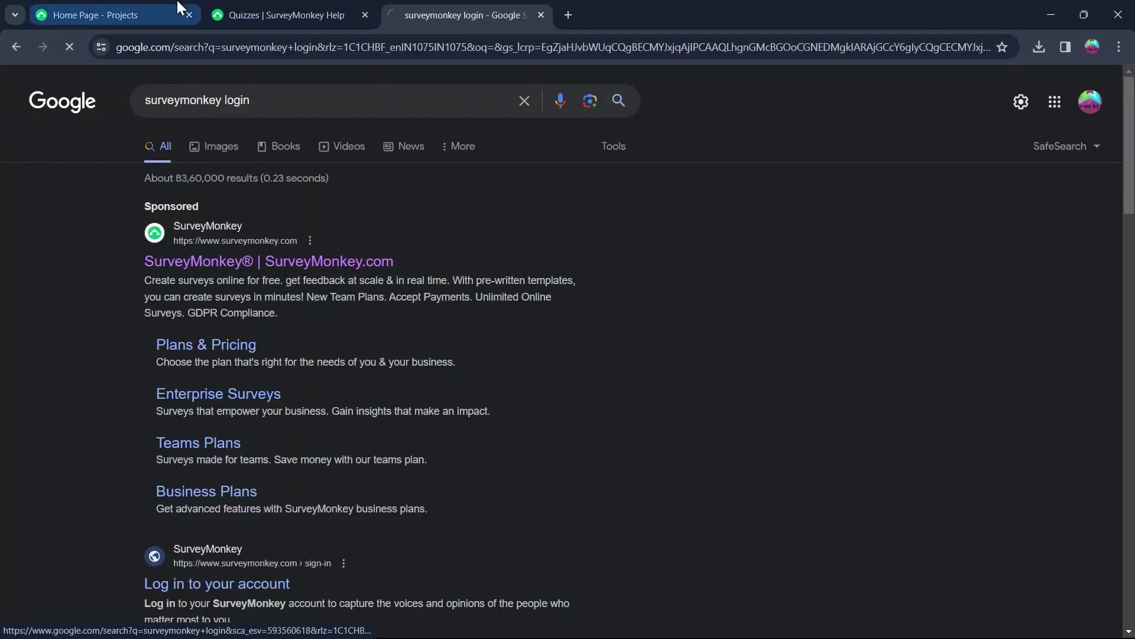
click(189, 15)
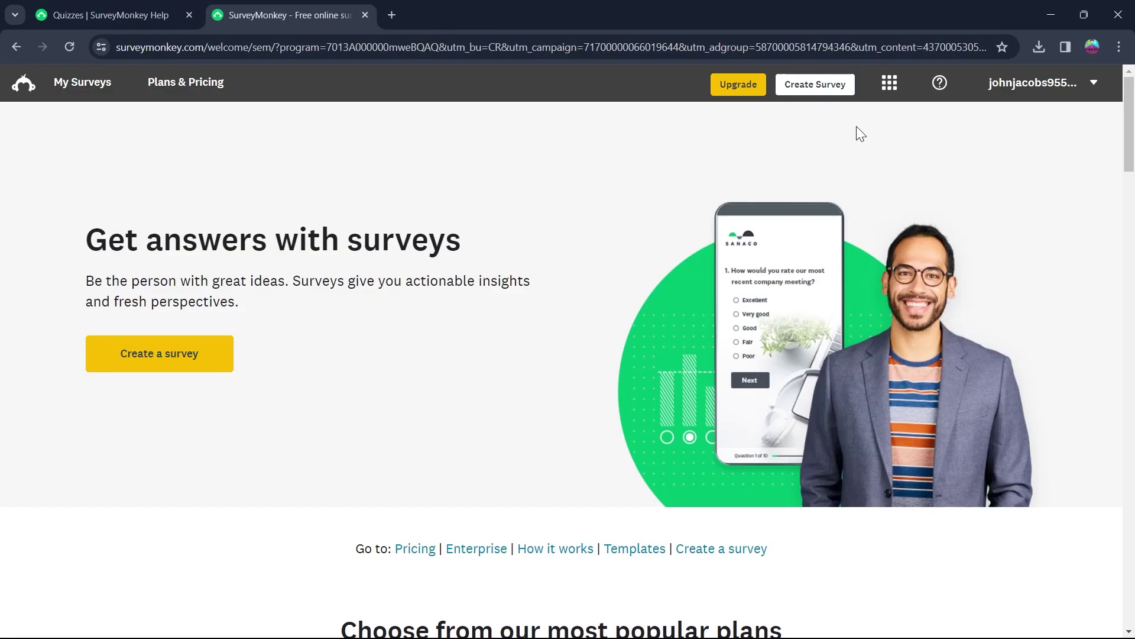
- Go to My Surveys and open the Create survey page
click(86, 77)
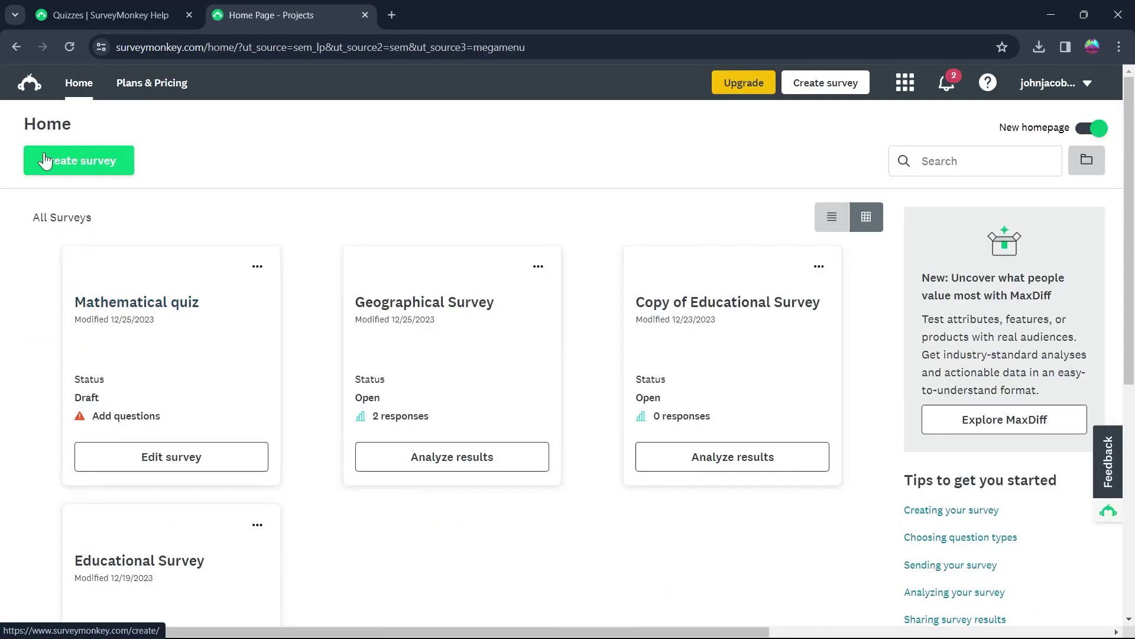
click(75, 169)
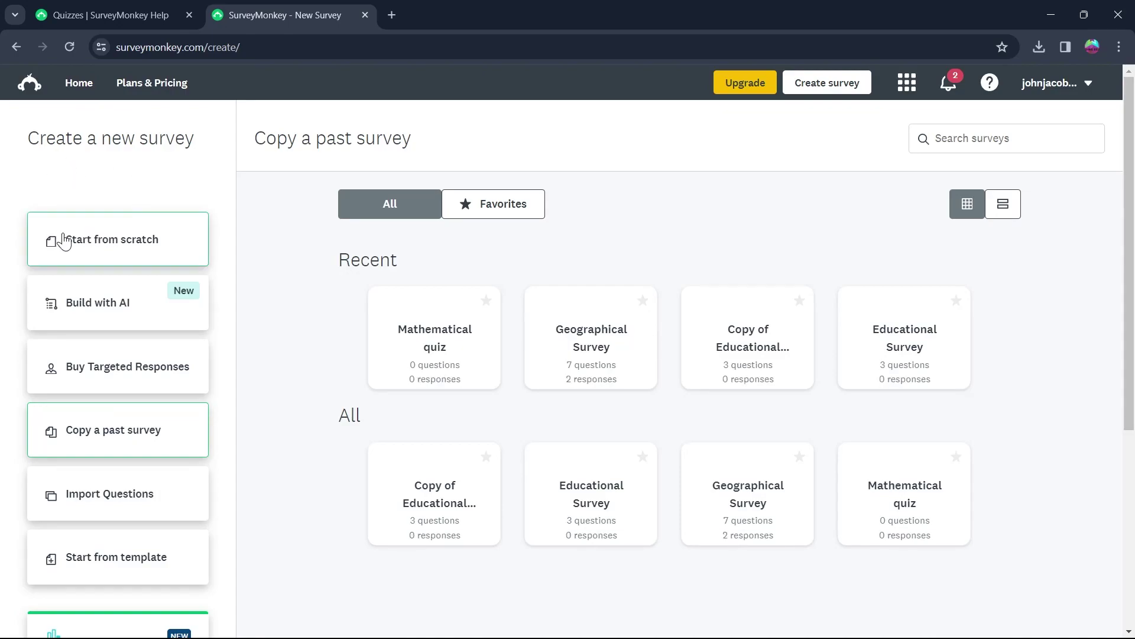
scroll(131, 231, down, 1)
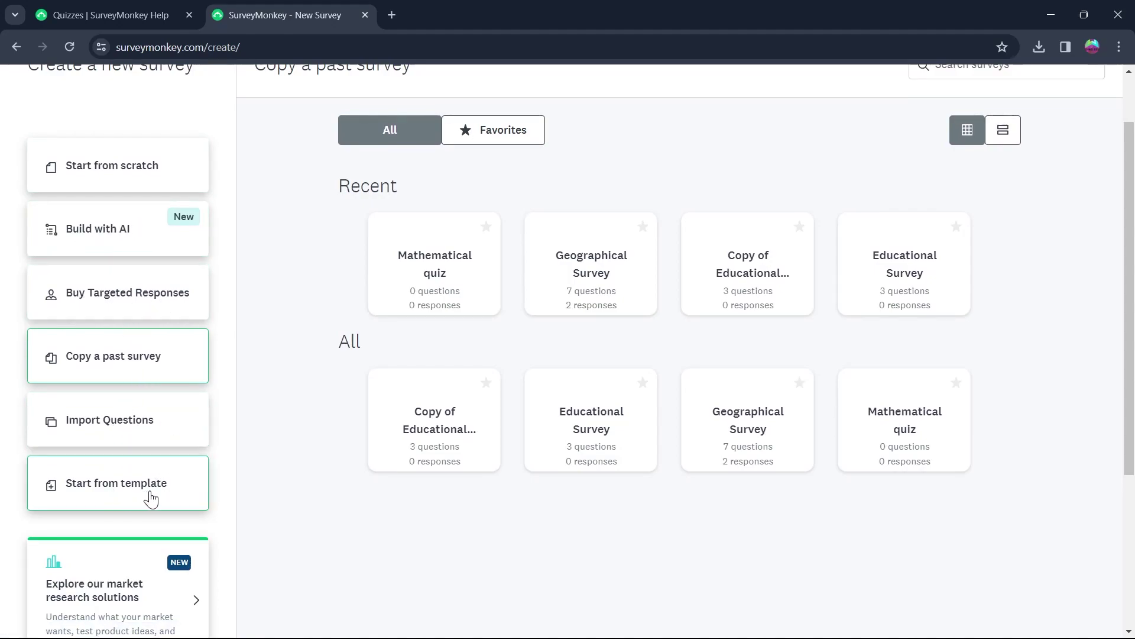
- Create a from-scratch survey titled 'Mathematical Quiz' with the Quiz category
click(135, 168)
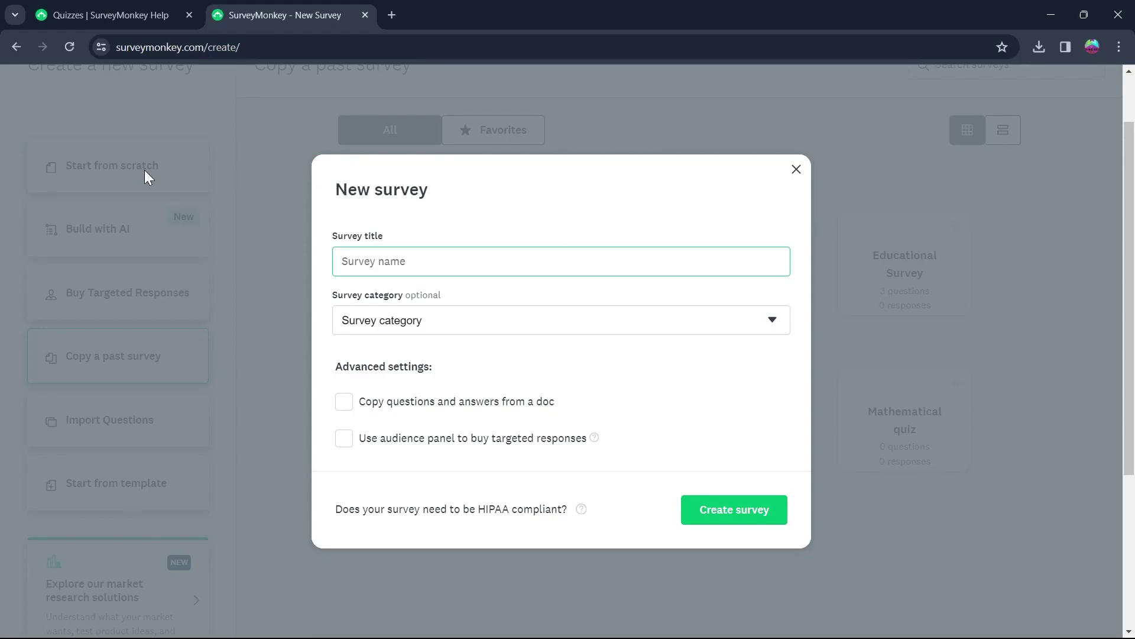
text(mat)
key(BackSpace)
key(BackSpace)
key(BackSpace)
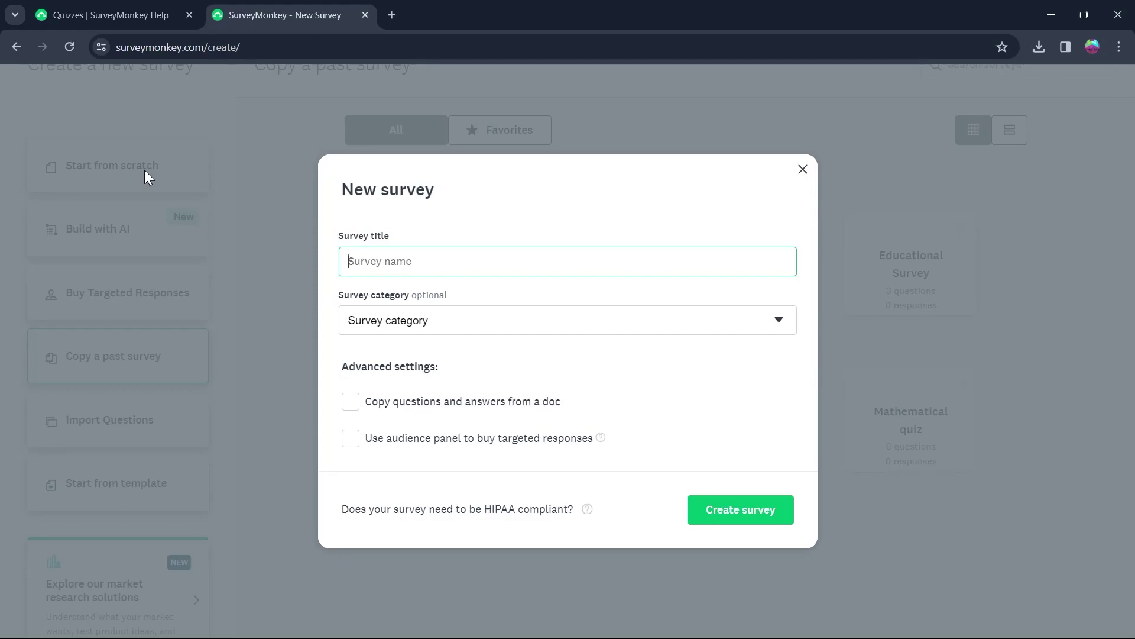
text(Mathematical Quiz)
key(Tab)
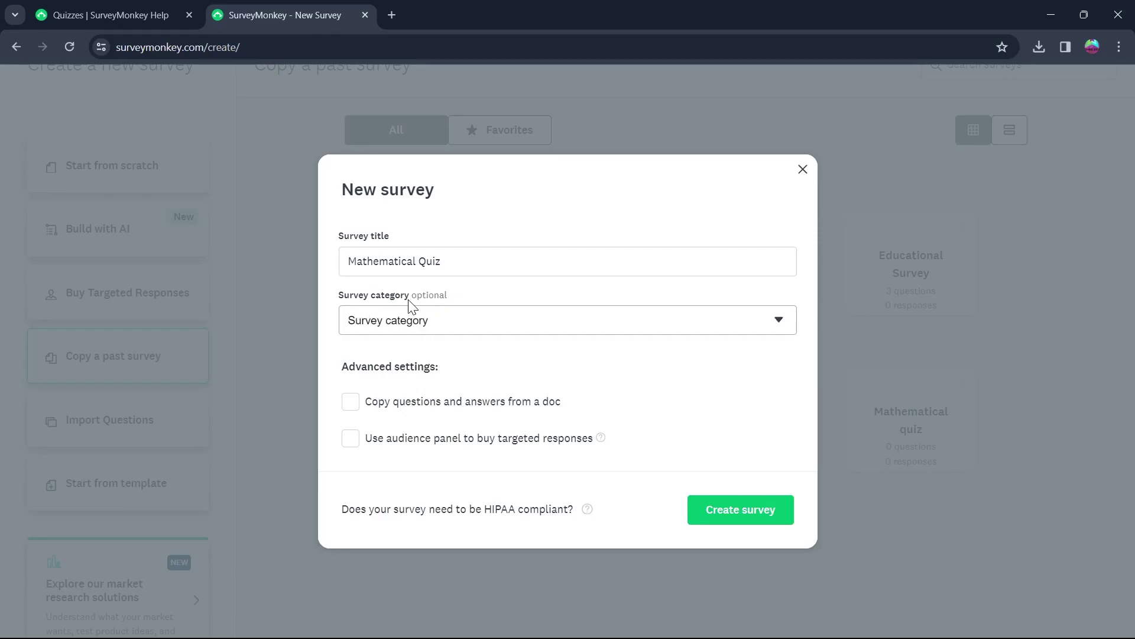
click(409, 322)
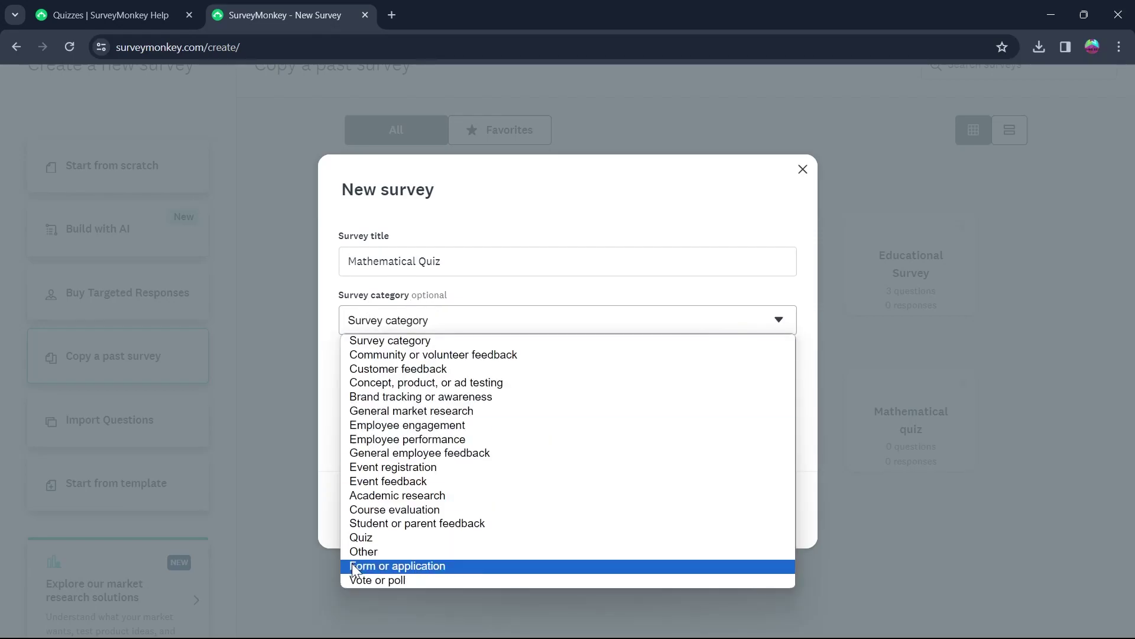
click(364, 539)
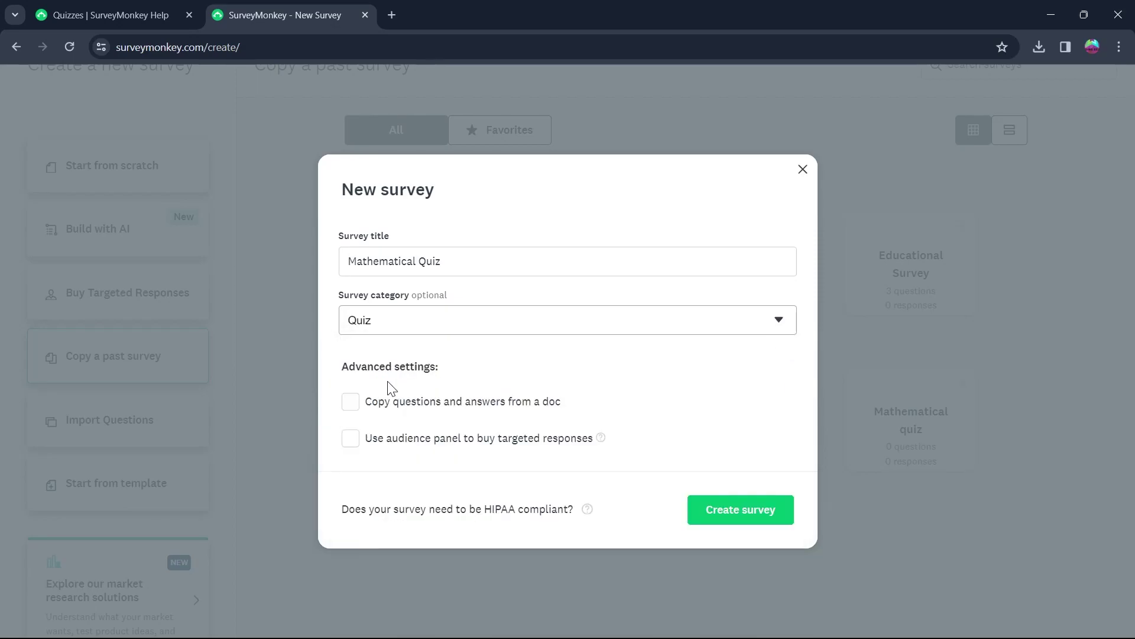
click(718, 510)
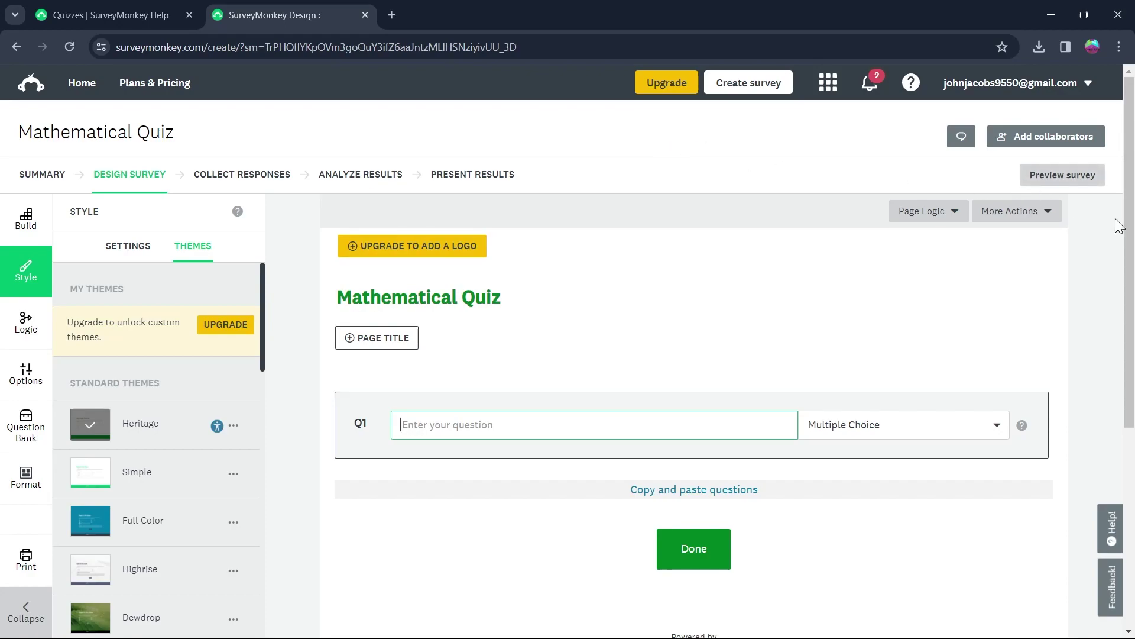
- Enter 'Does you name start with R?' as Q1 and make it a Checkboxes question
scroll(1091, 216, down, 1)
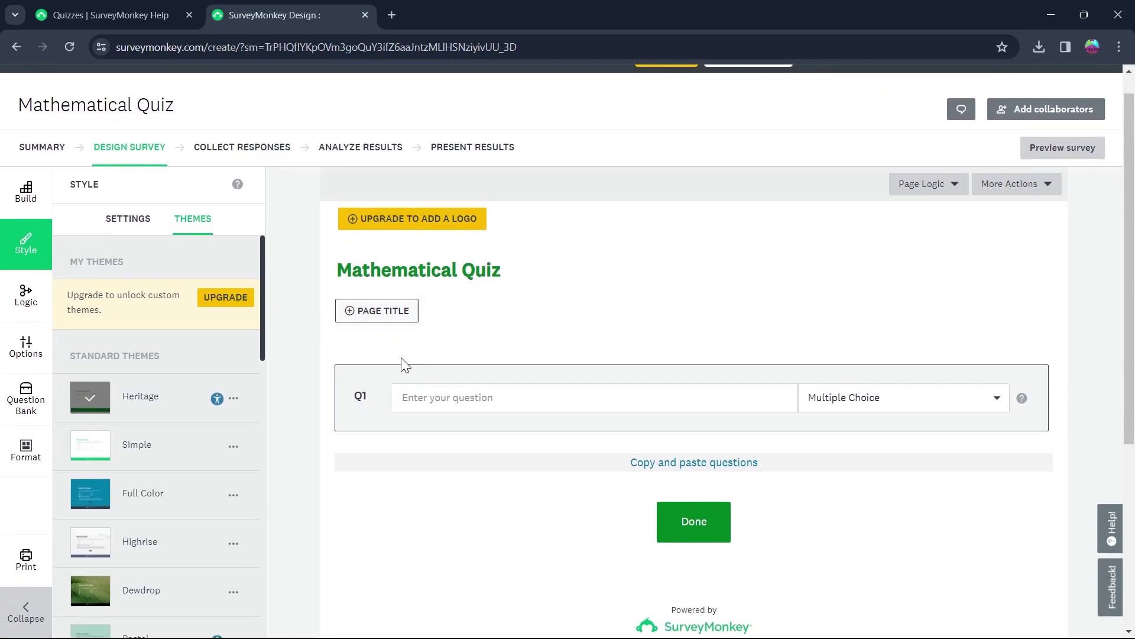
click(523, 398)
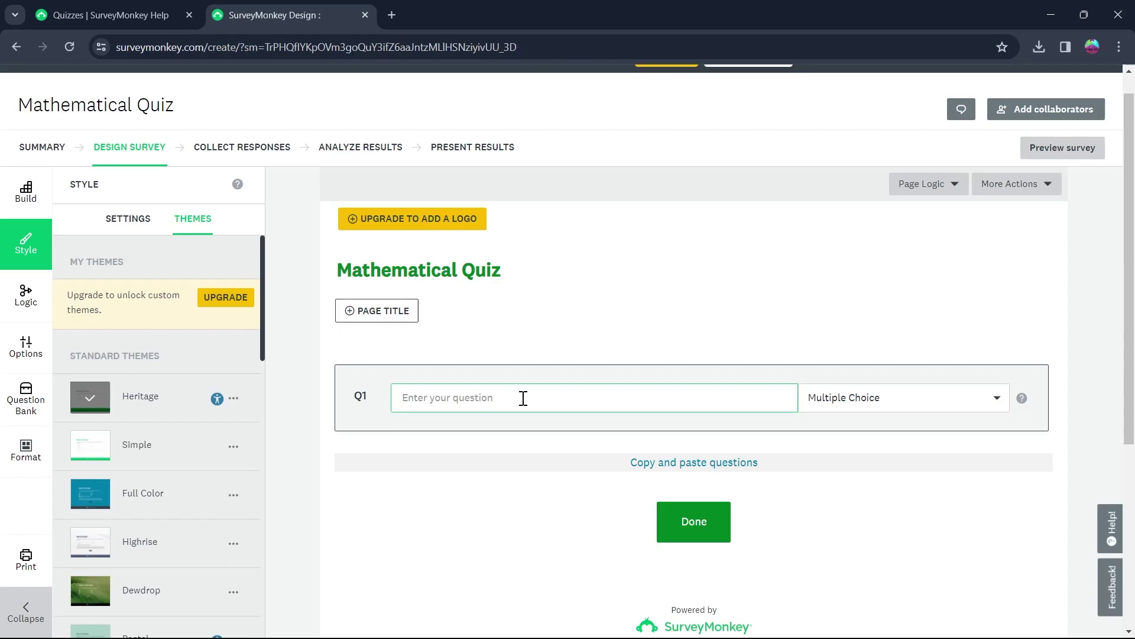
text(Does you name start with R?)
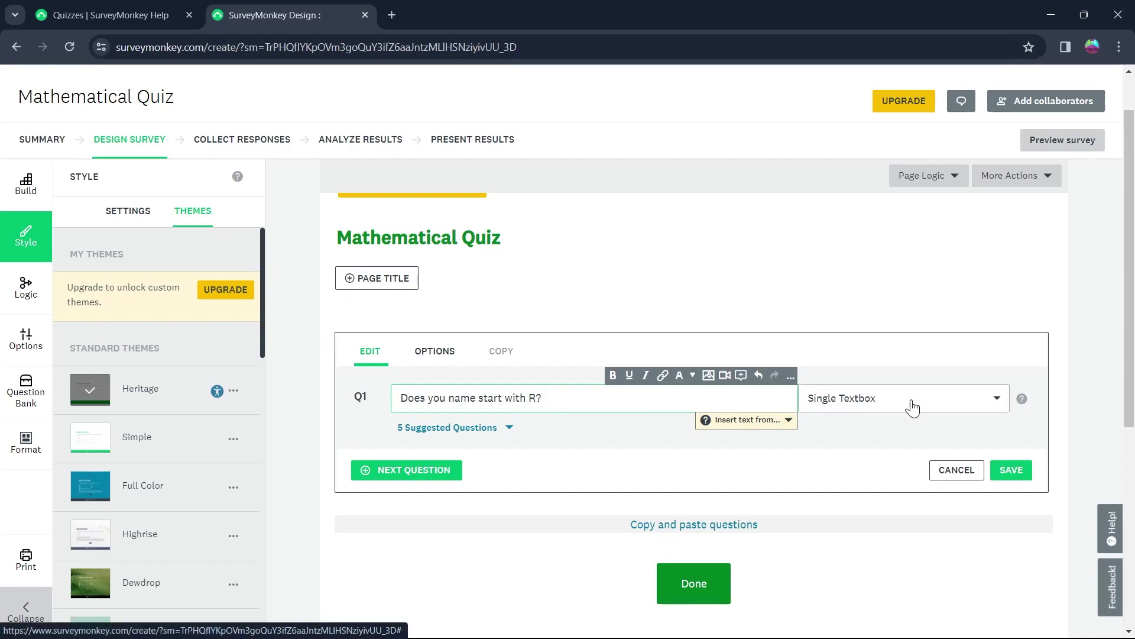
click(916, 401)
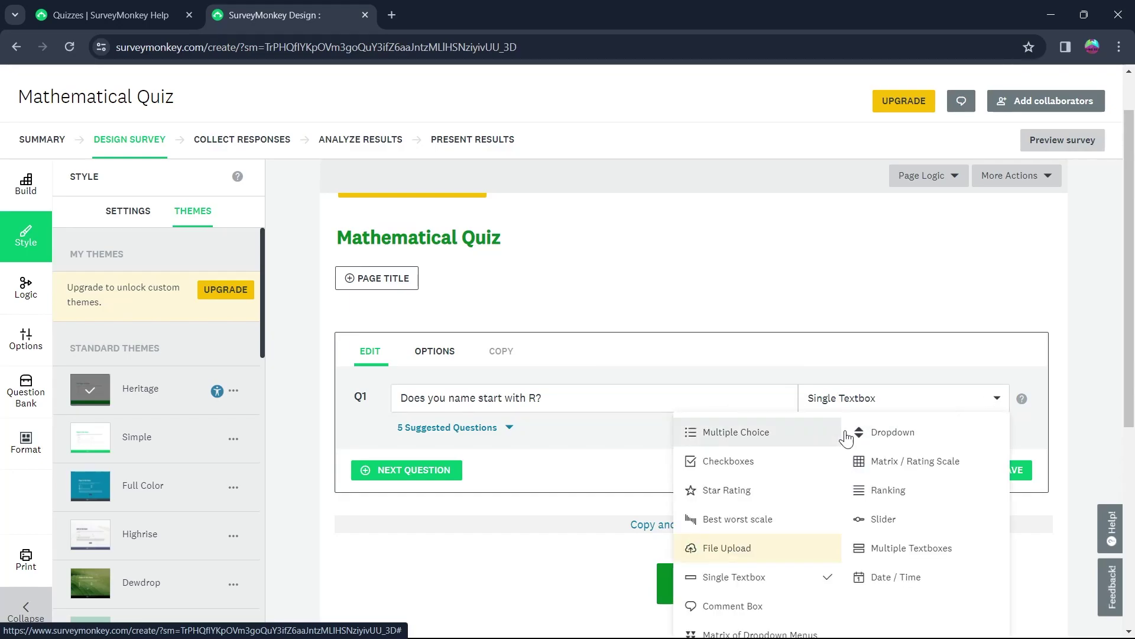
scroll(745, 461, down, 2)
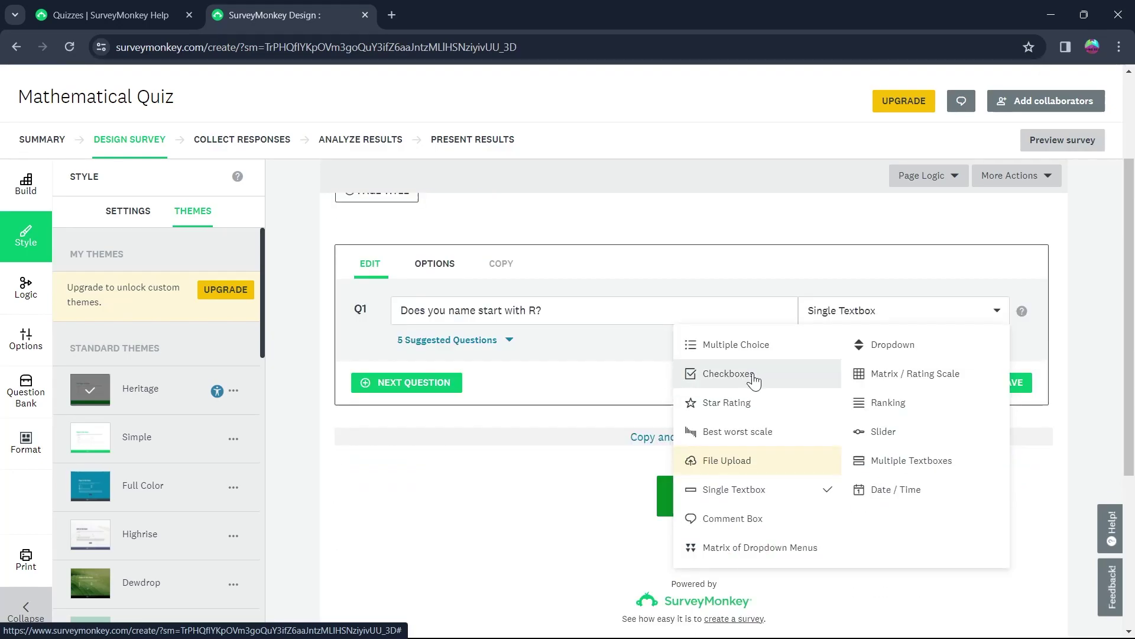
click(754, 381)
- Enter the Yes answer choice and keep 'Score this question (enable quiz mode)' checked
click(441, 397)
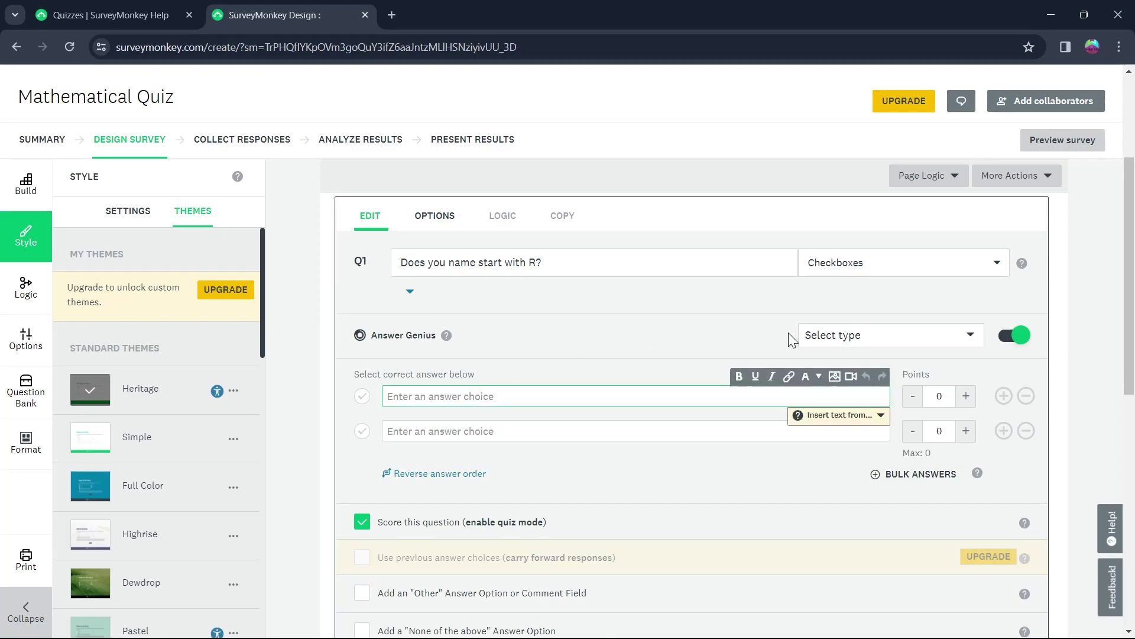
text(Yes)
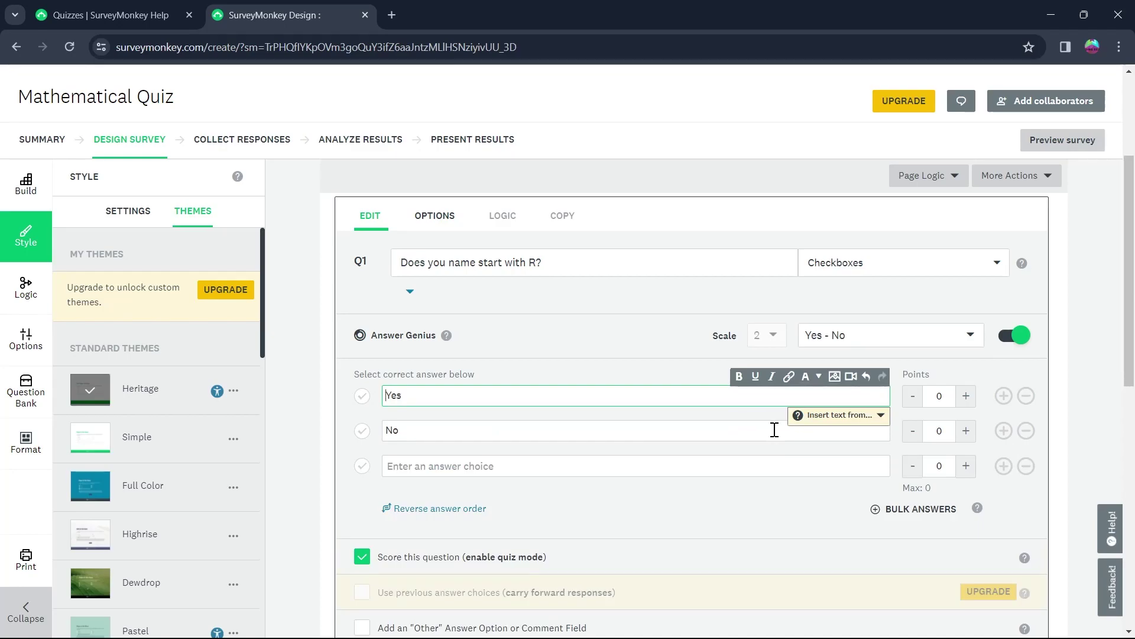
scroll(595, 328, down, 1)
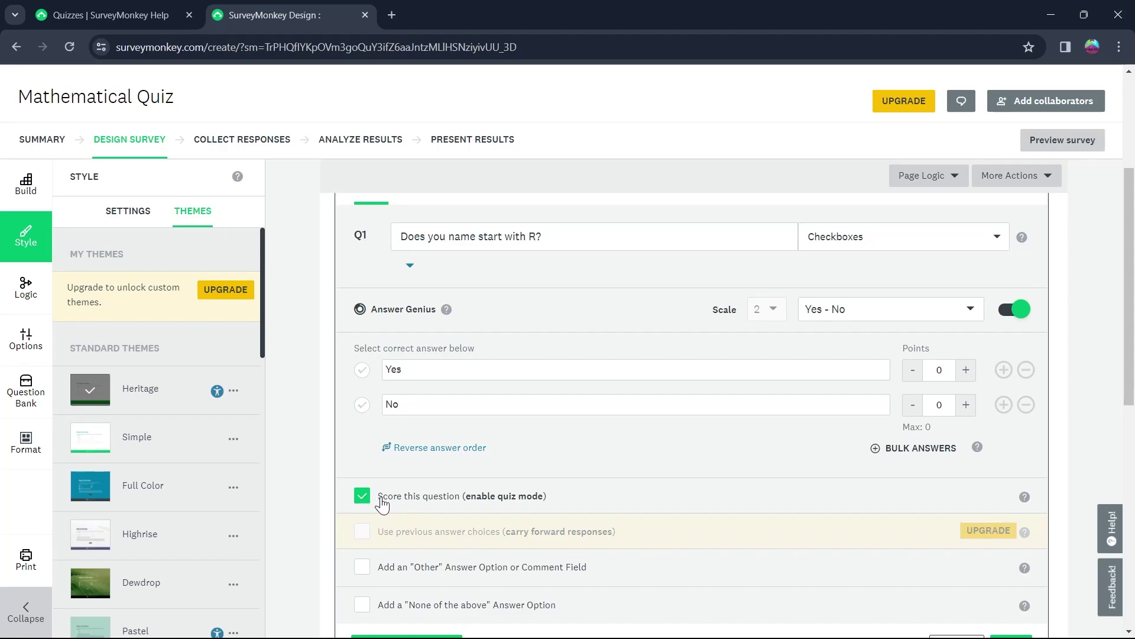
drag(379, 501, 553, 504)
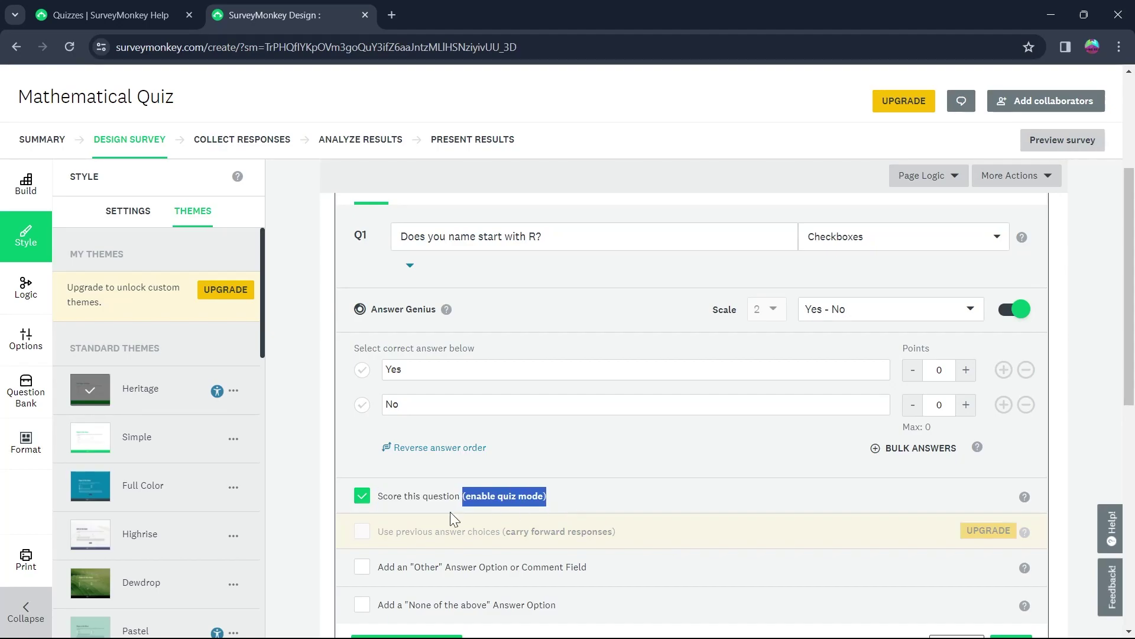
click(362, 500)
click(361, 500)
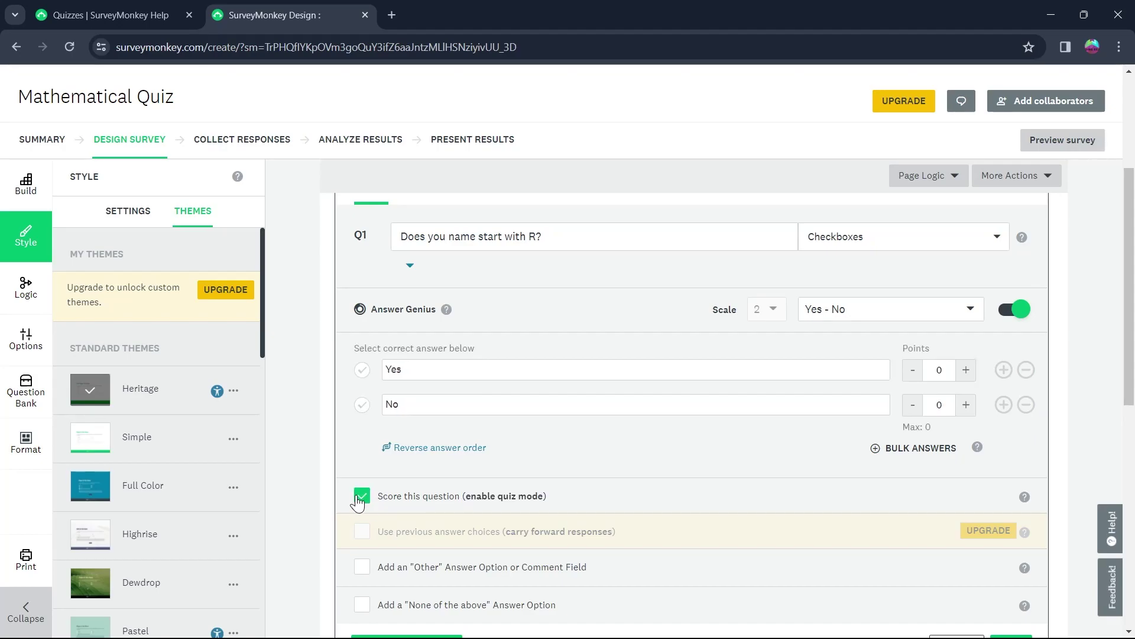
- Save Q1 as a scored Yes/No question
scroll(1064, 389, down, 3)
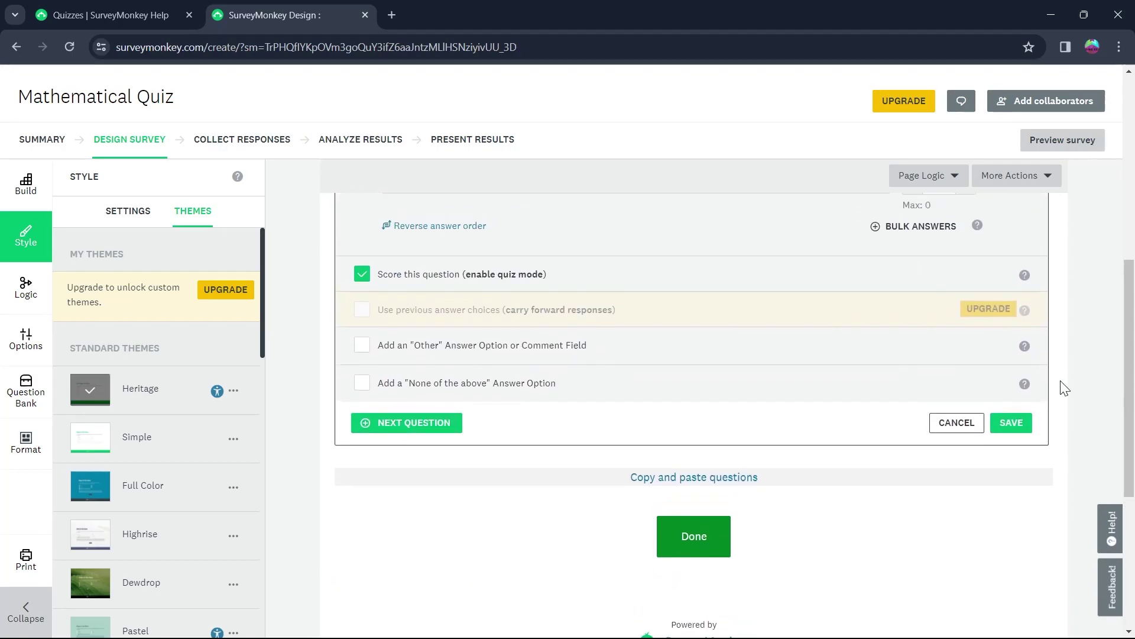
scroll(1041, 414, up, 1)
click(1009, 473)
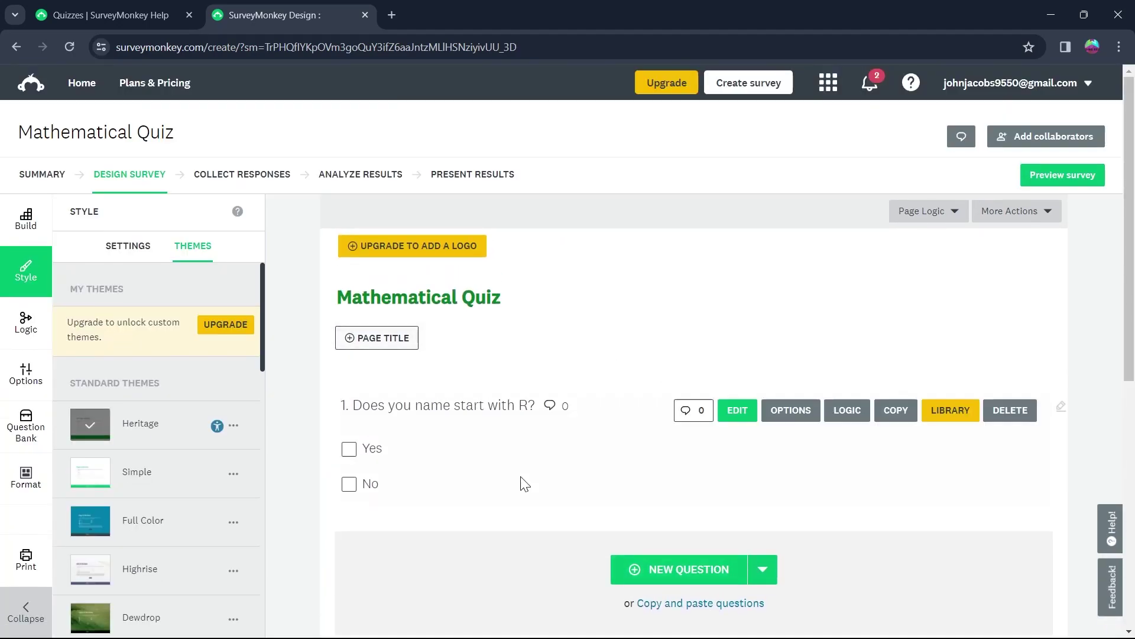
scroll(532, 384, down, 1)
scroll(603, 367, down, 1)
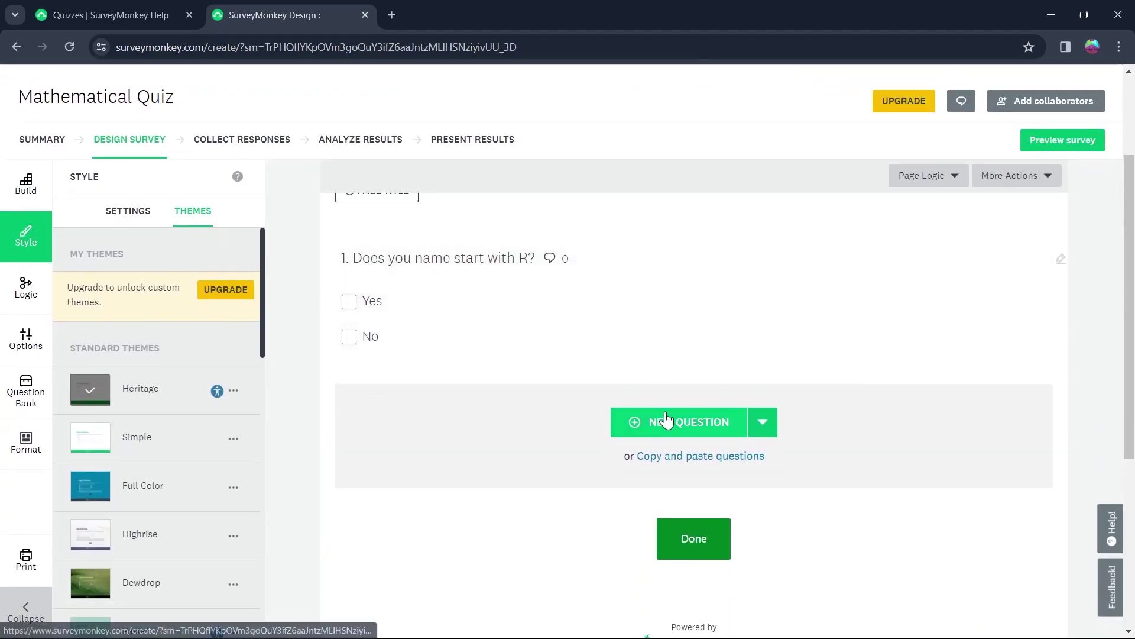
click(680, 422)
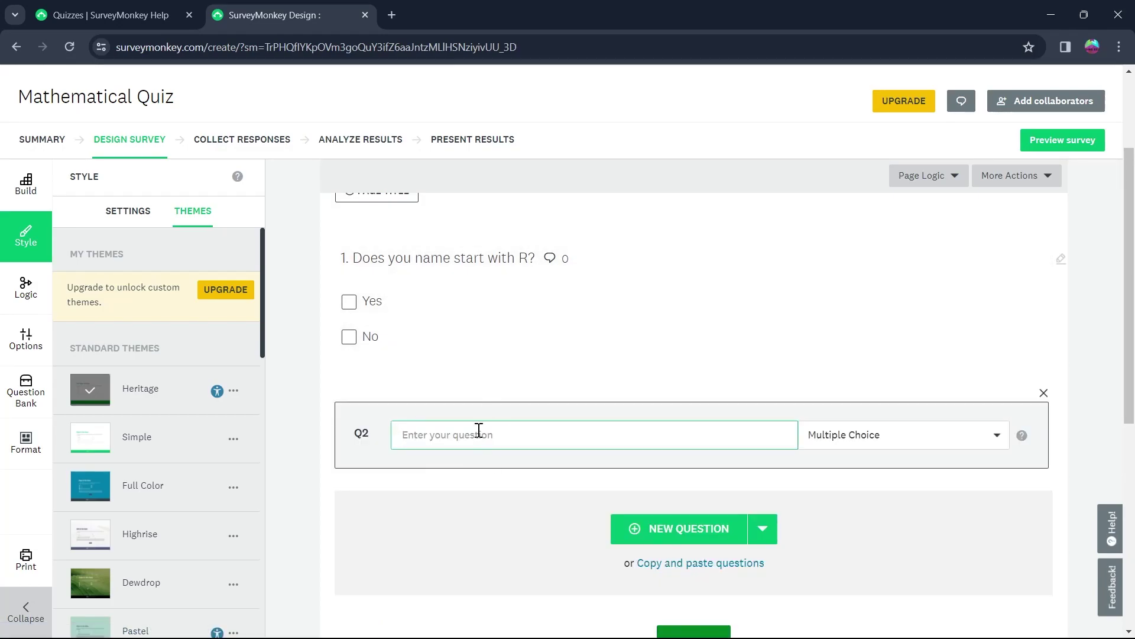
- Enter '5+9=?' as Q2 and keep it Multiple Choice
text(5+9=)
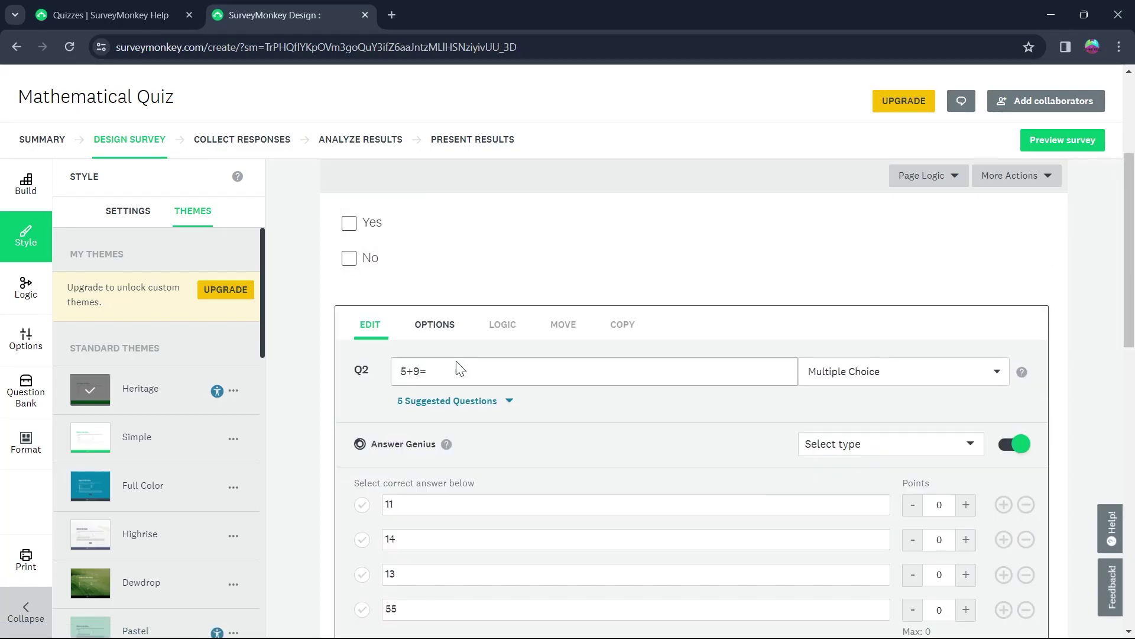
click(438, 377)
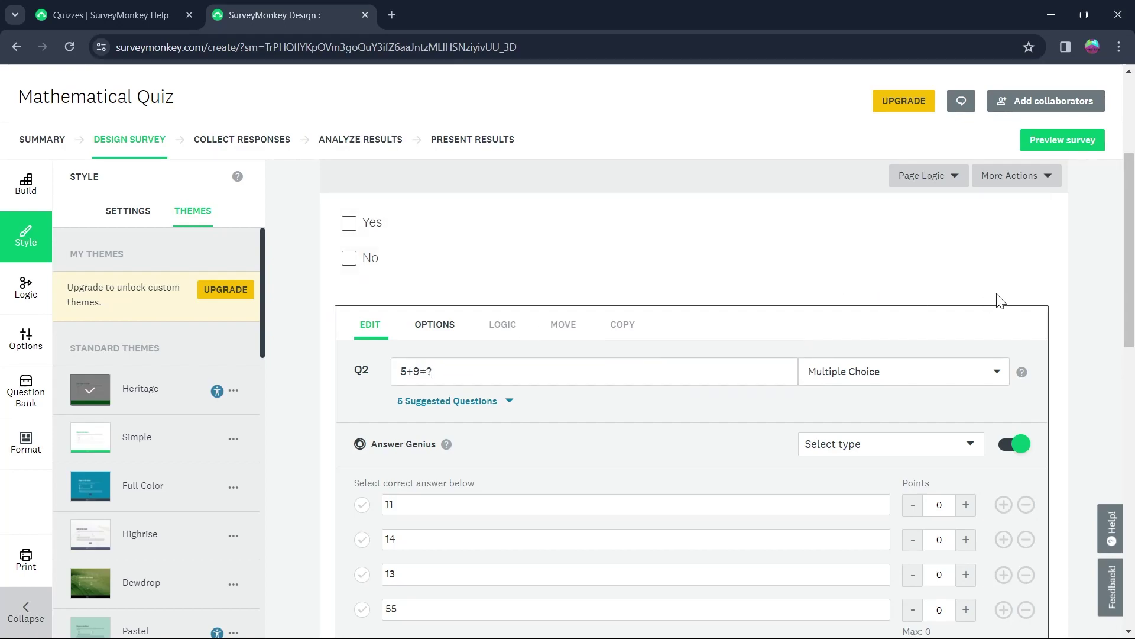
click(999, 374)
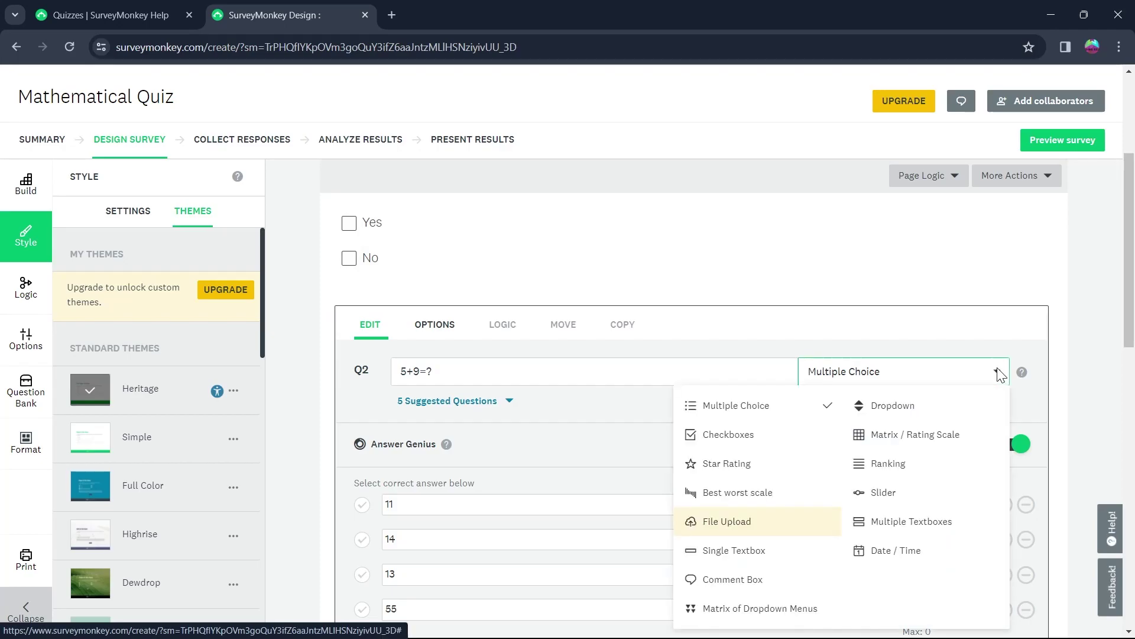
click(938, 375)
- Mark 14 as the correct one-point answer with scoring left enabled
scroll(508, 421, down, 1)
scroll(509, 421, down, 2)
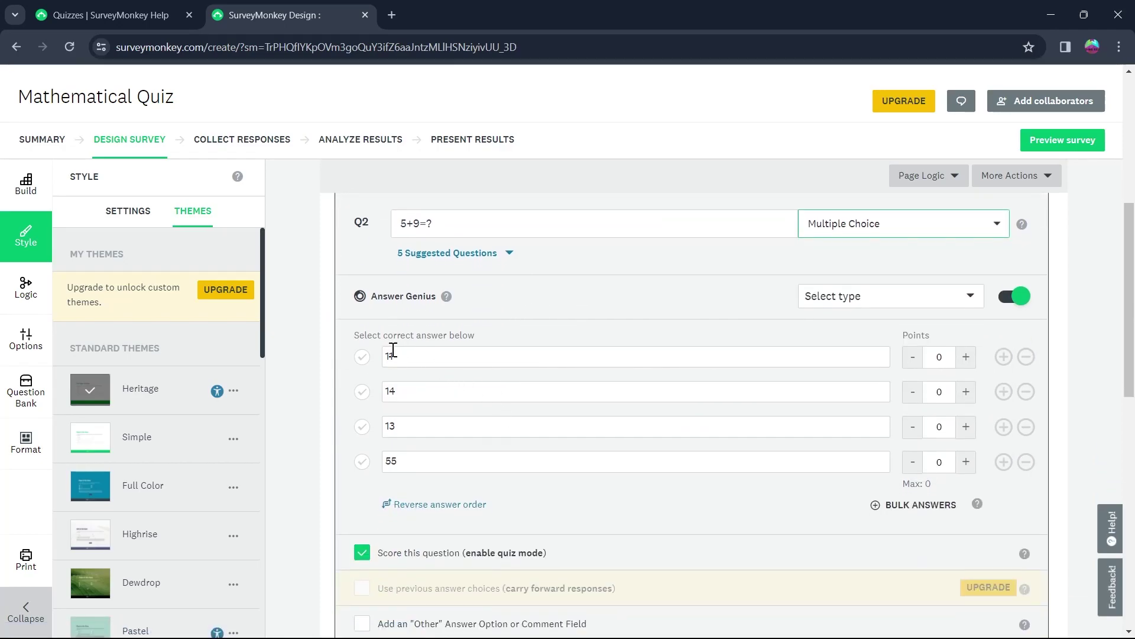
click(362, 392)
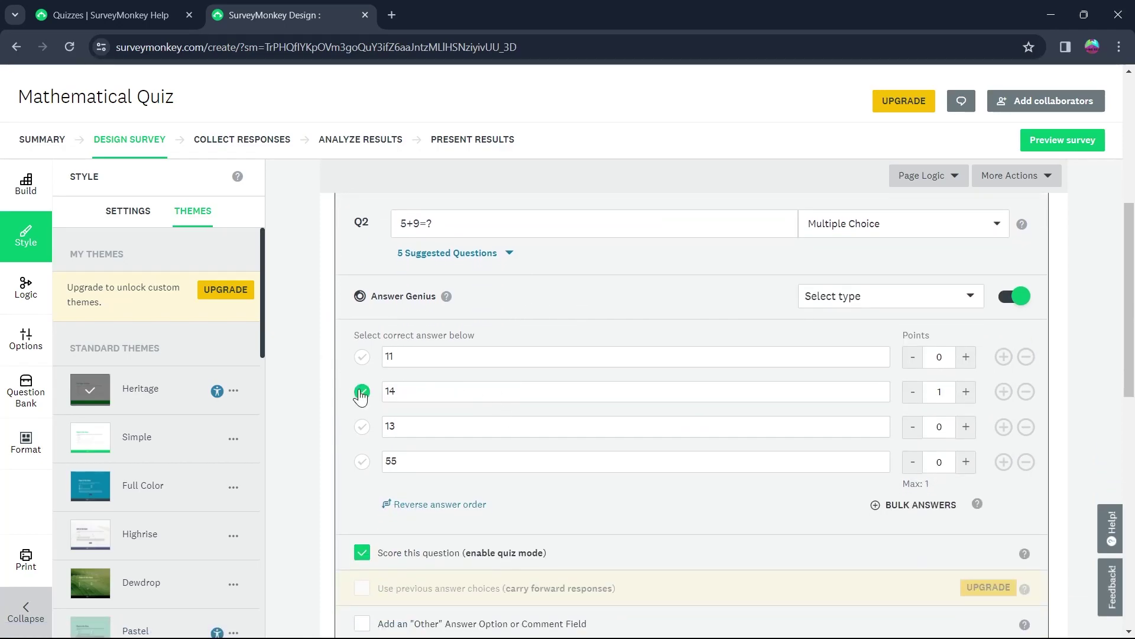
scroll(463, 445, down, 3)
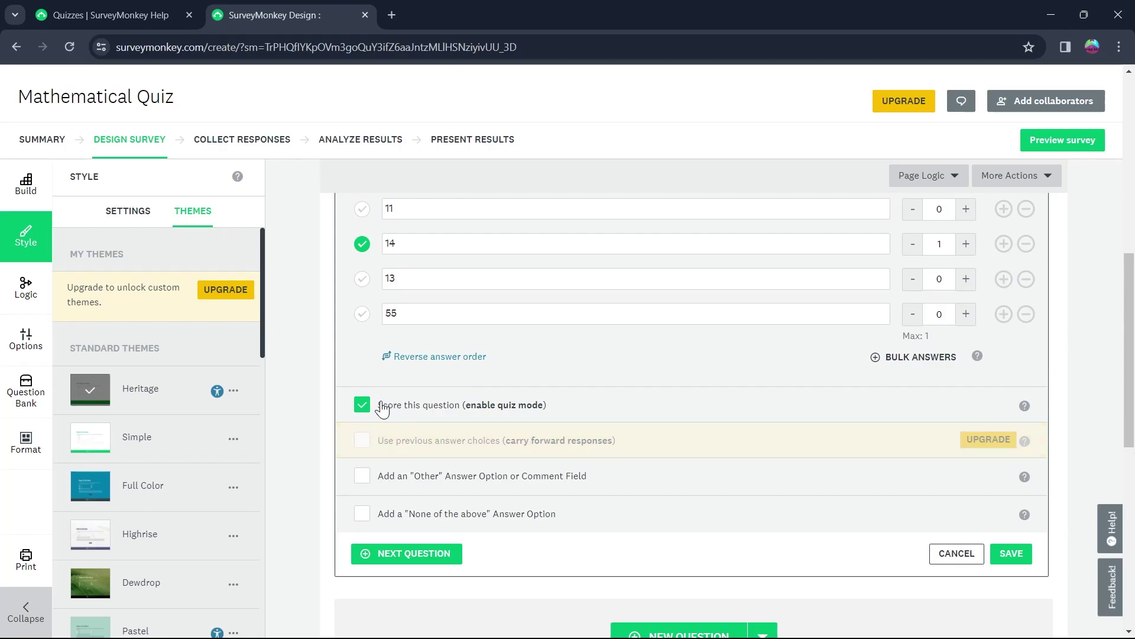
drag(380, 409, 549, 414)
click(638, 412)
scroll(740, 459, down, 2)
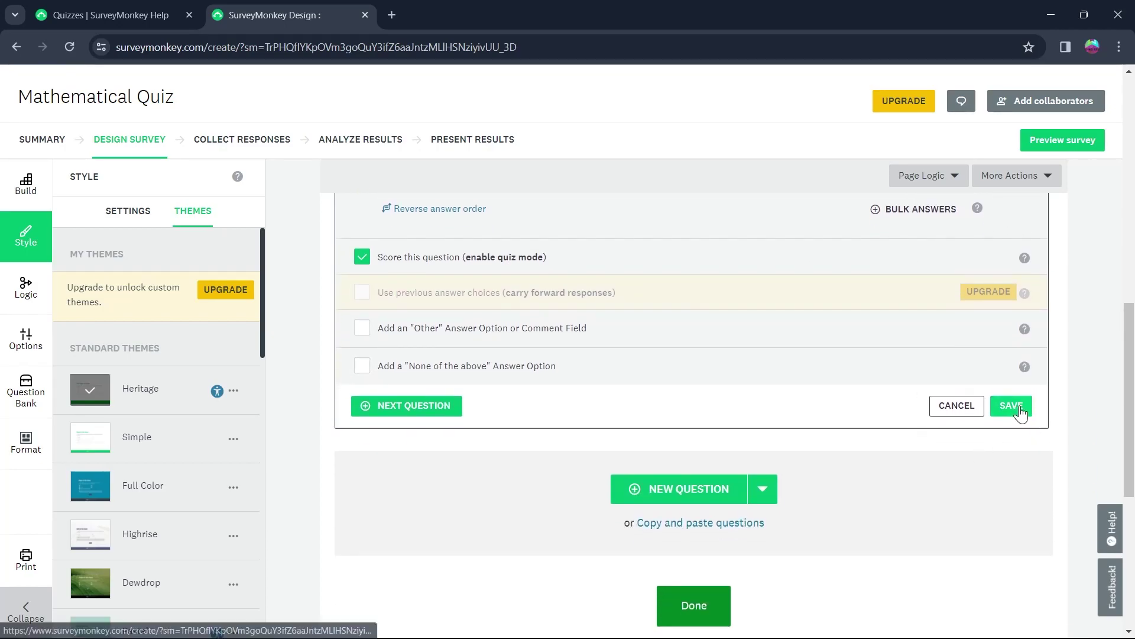
- Save question 2 into the Mathematical Quiz
click(1011, 406)
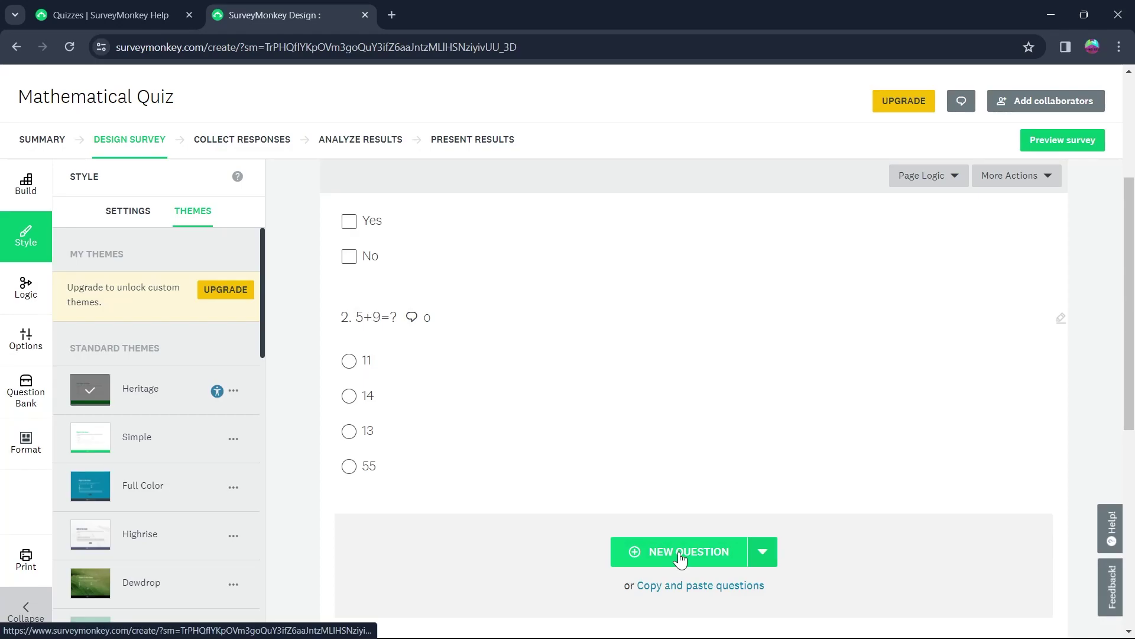
scroll(644, 509, up, 5)
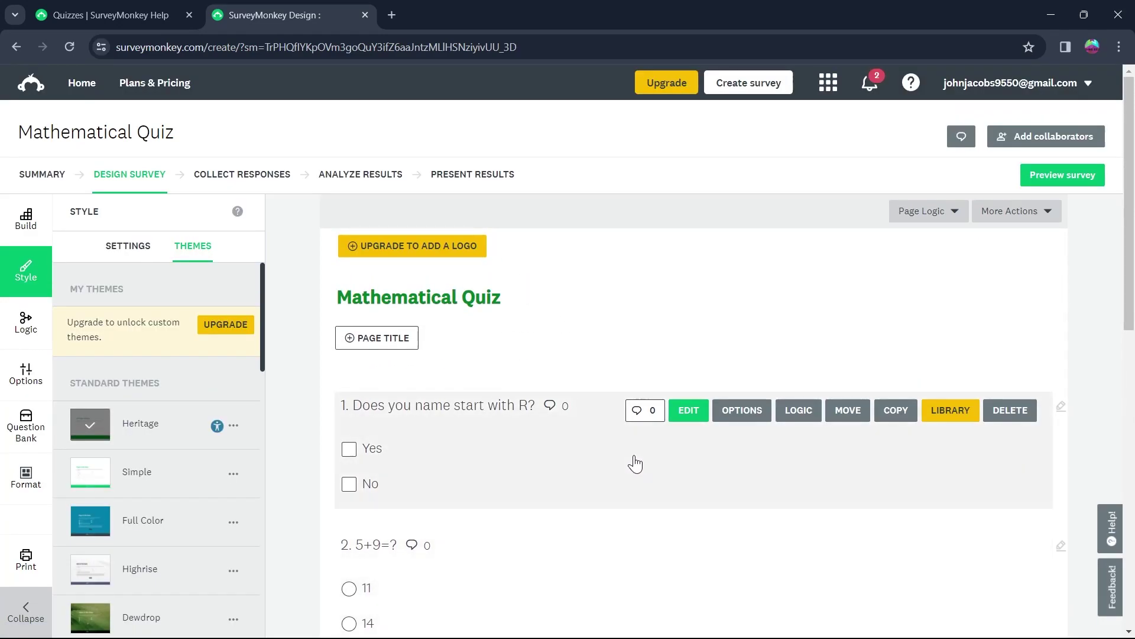
scroll(636, 464, down, 9)
scroll(709, 414, up, 4)
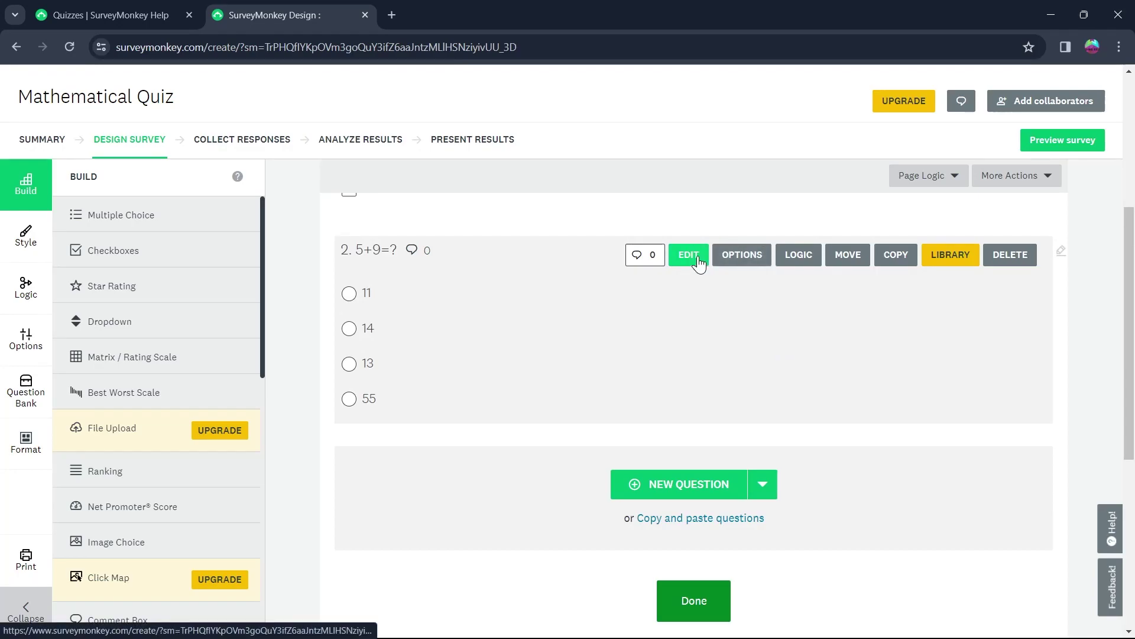
- Reopen Q2, confirm 'Score this question' is checked, and save it again
click(698, 262)
scroll(515, 379, down, 6)
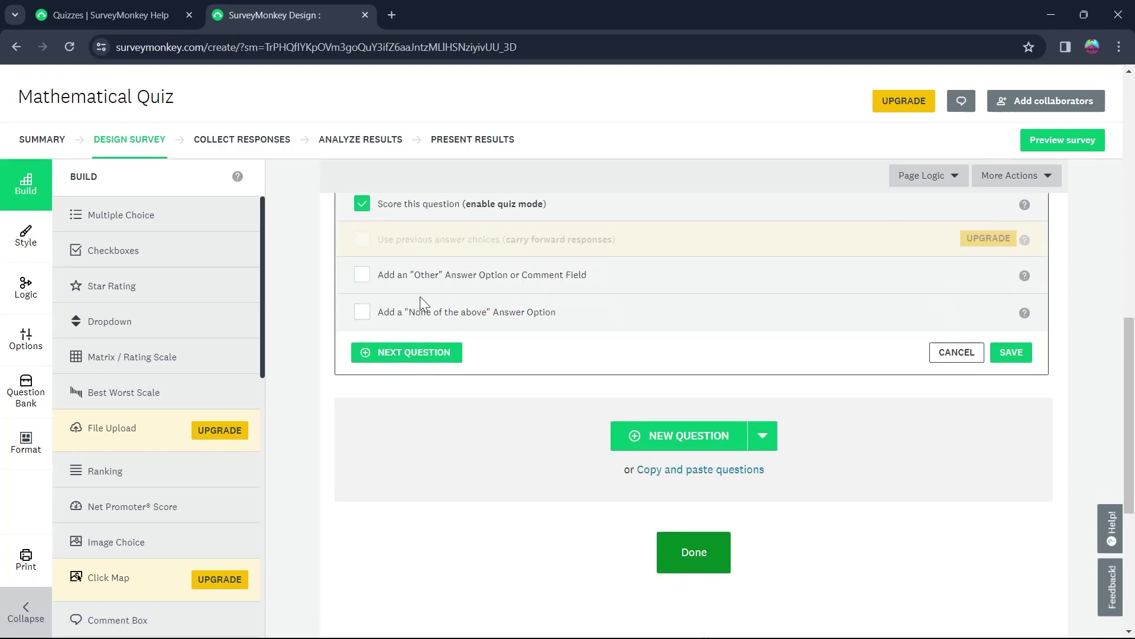
scroll(423, 303, up, 3)
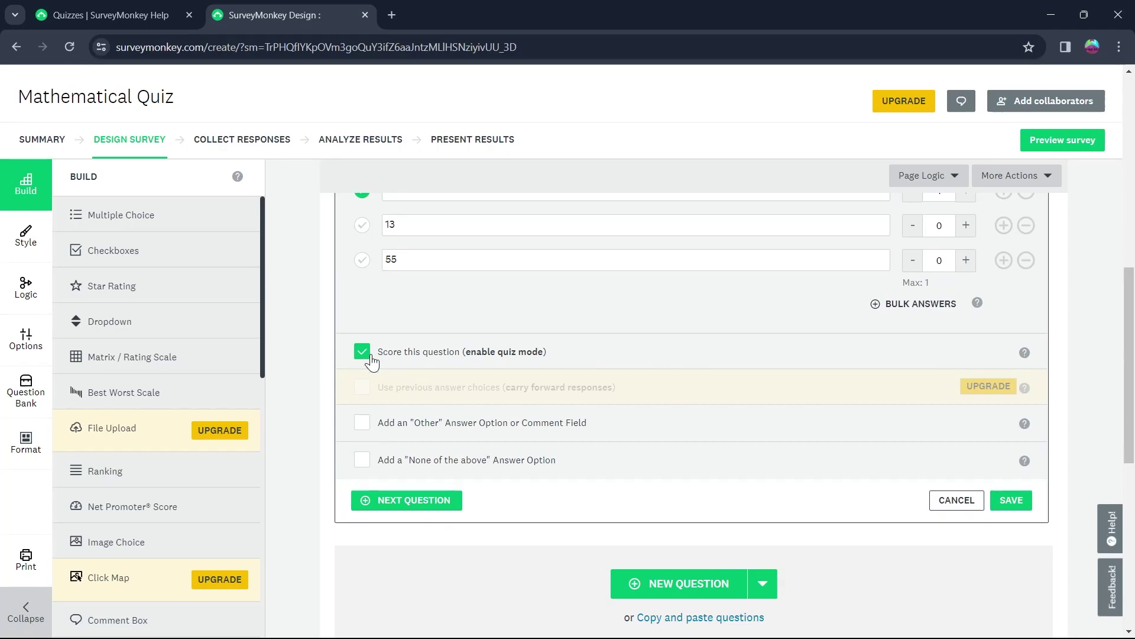
scroll(372, 364, up, 2)
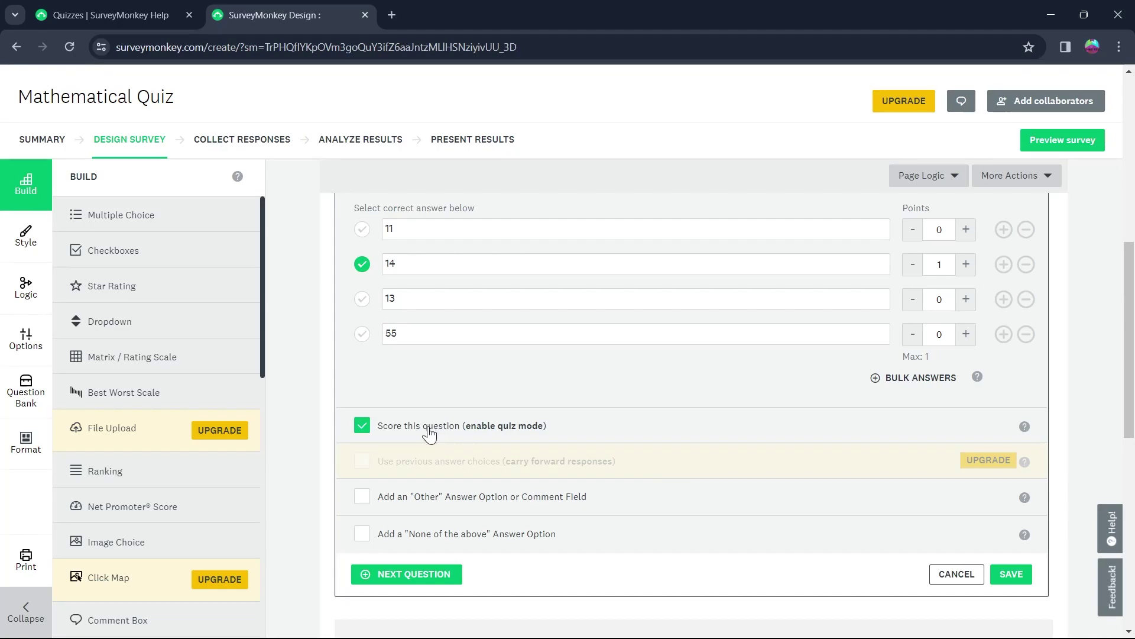
click(1011, 574)
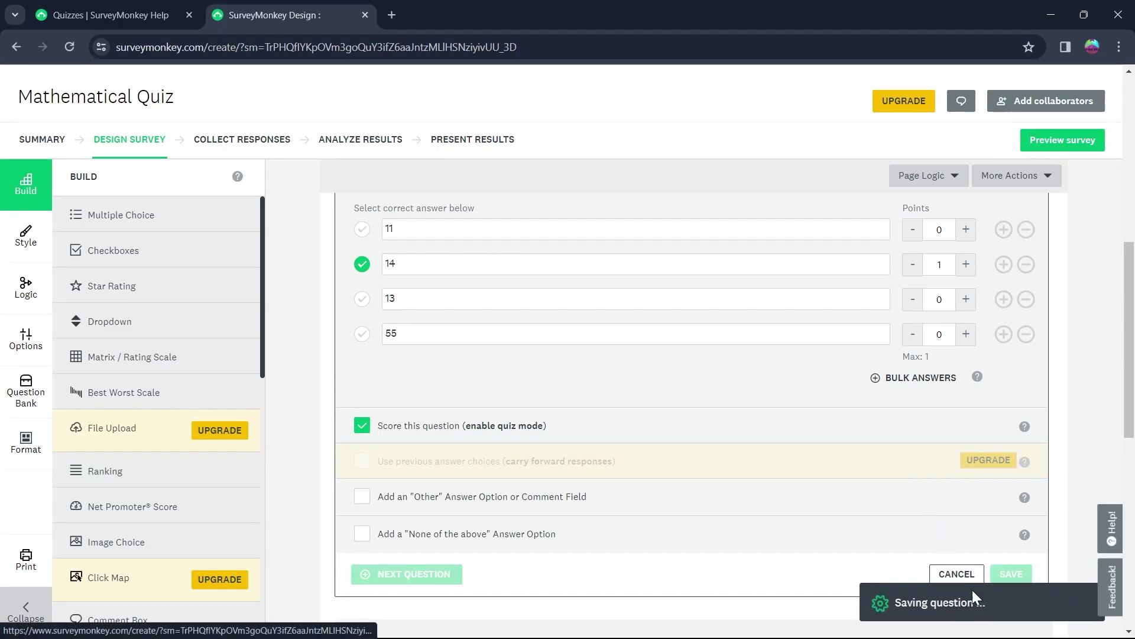
scroll(1105, 274, up, 2)
scroll(1090, 185, up, 2)
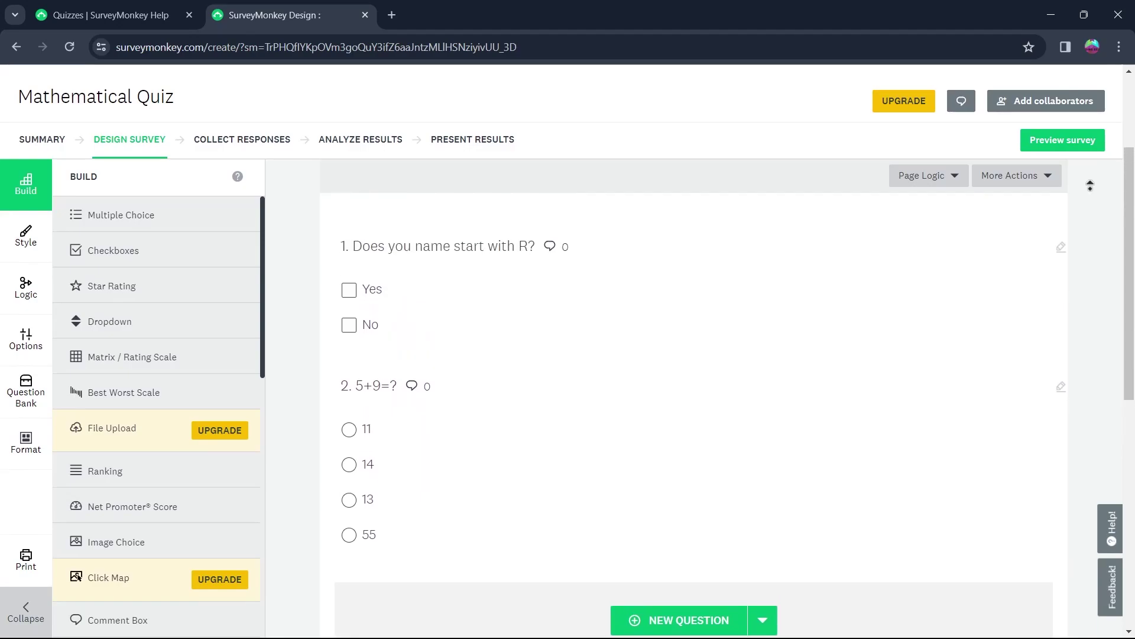
scroll(1089, 185, up, 3)
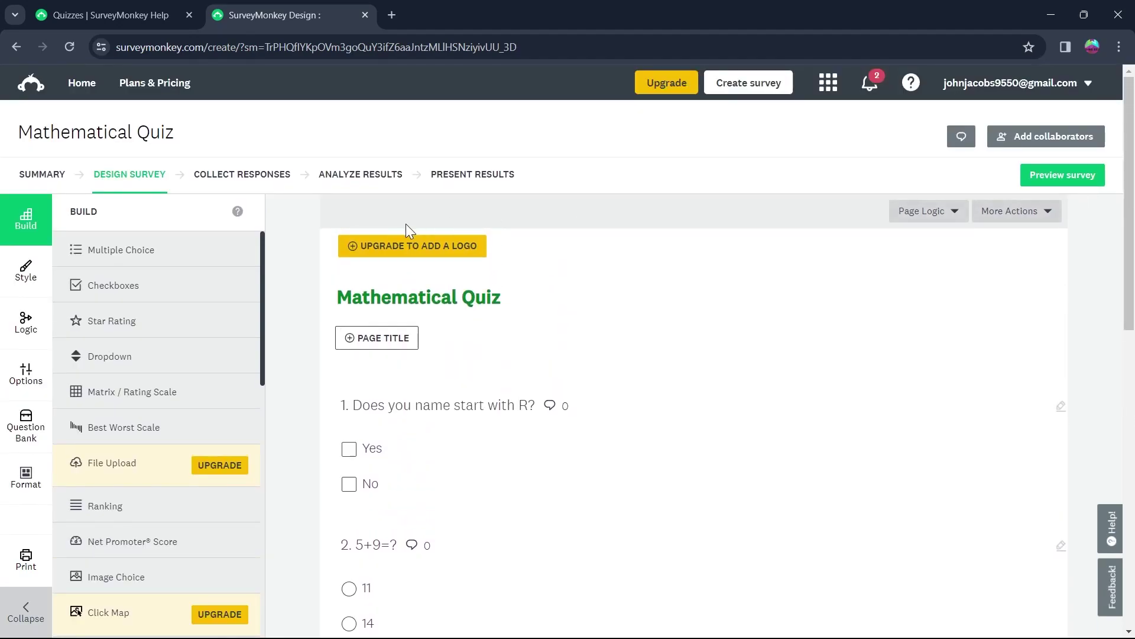
scroll(156, 325, down, 5)
- Check Quiz mode is ON in the survey Options and launch the preview
click(24, 378)
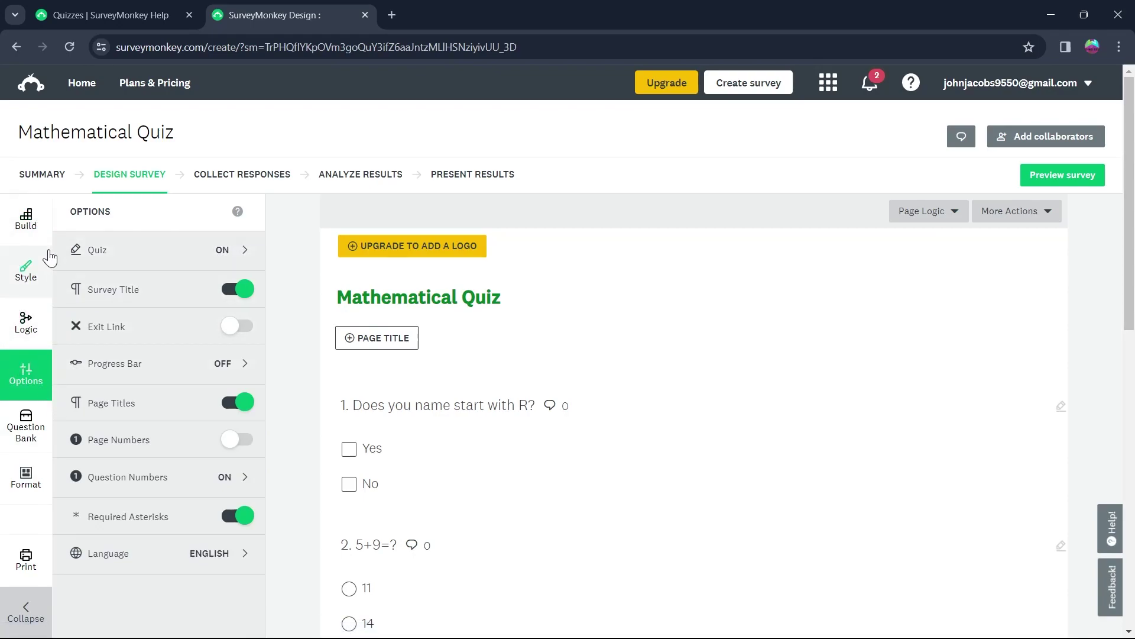
click(214, 251)
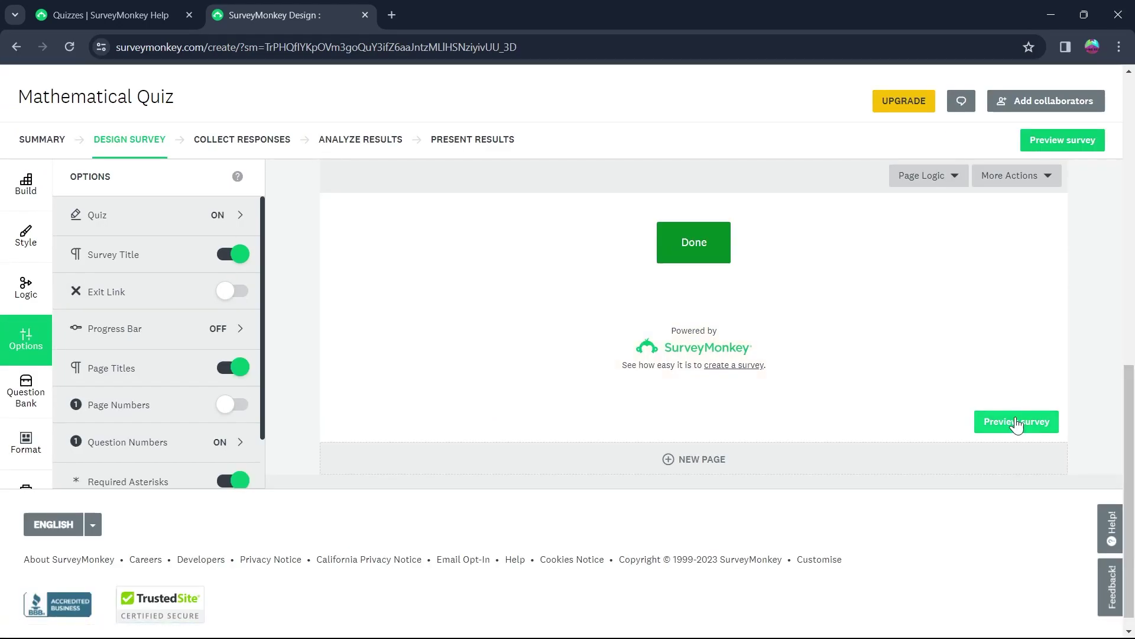
click(1014, 425)
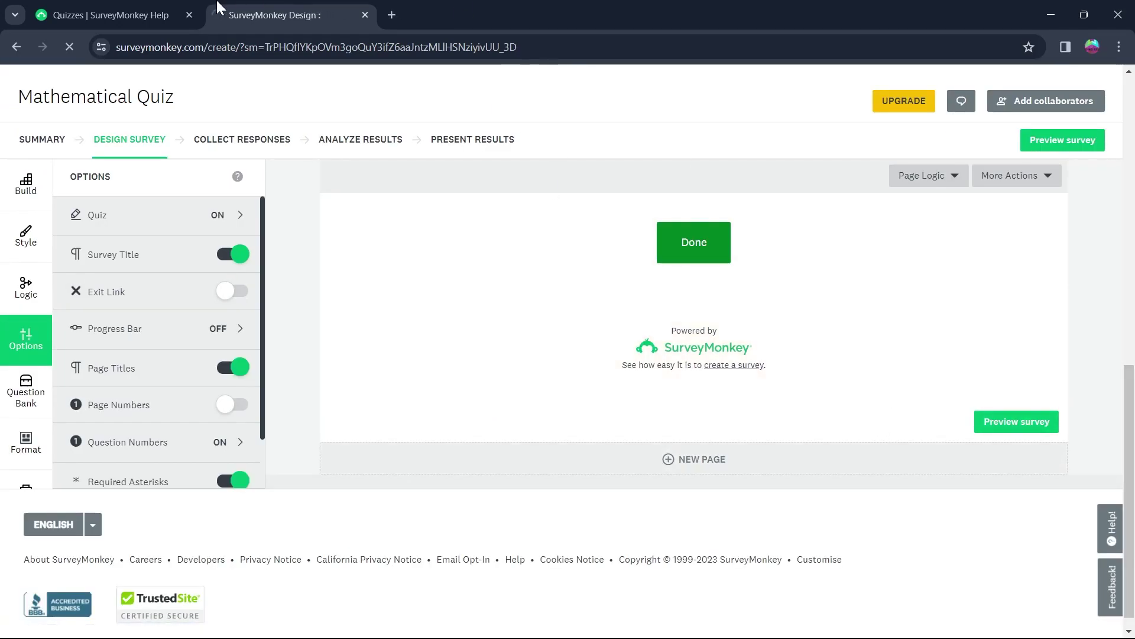
- Switch the quiz preview to tablet size and back to desktop
scroll(355, 326, down, 3)
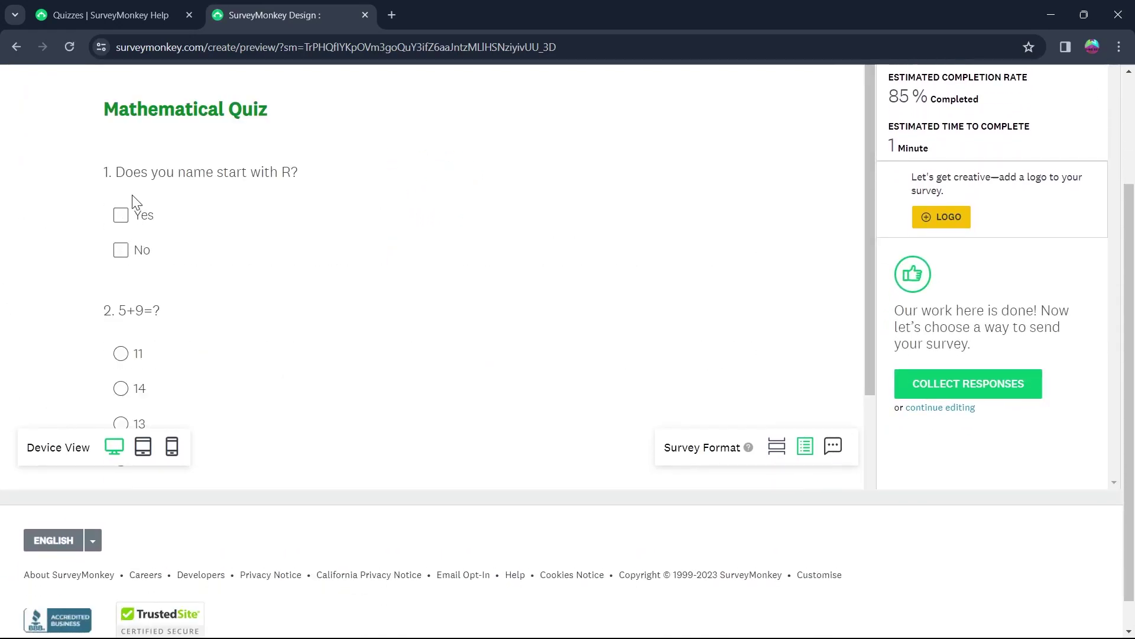
click(153, 448)
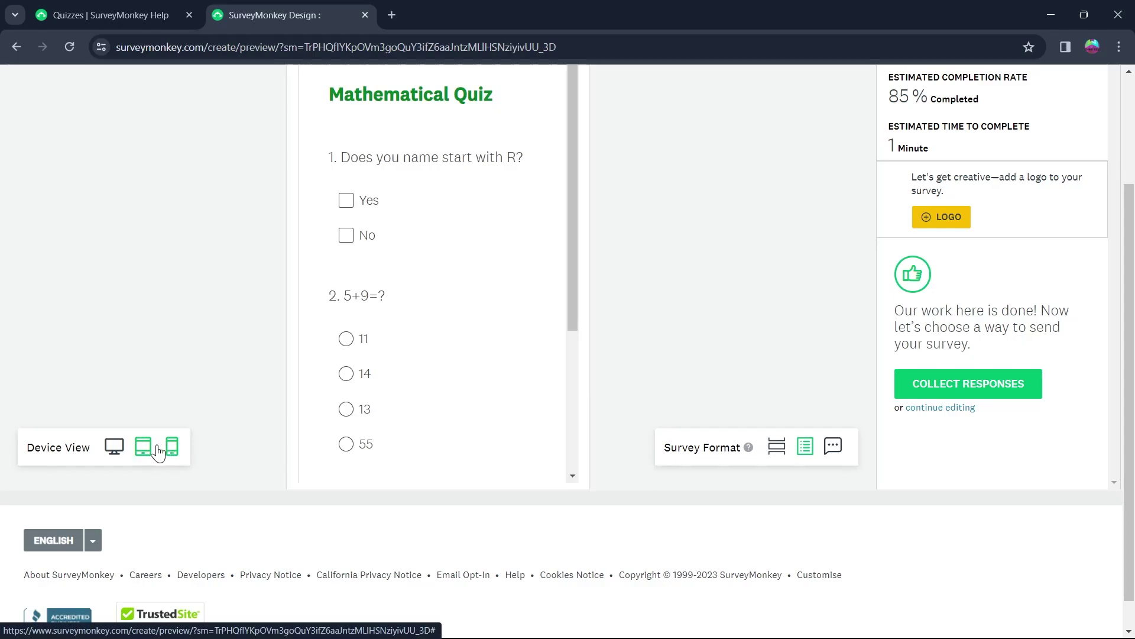
click(114, 446)
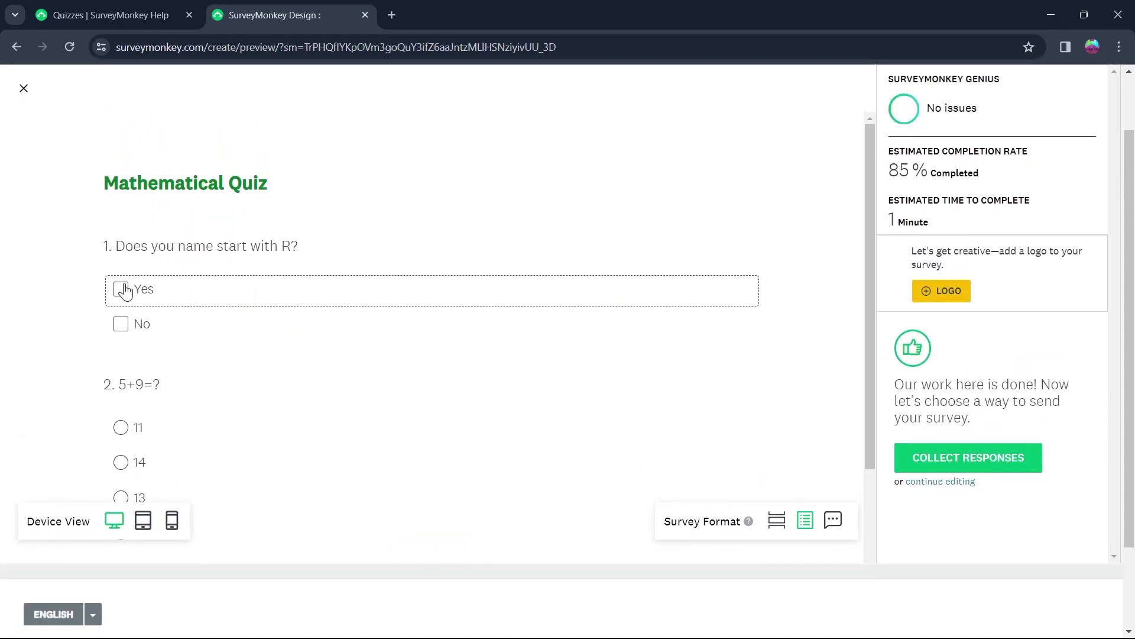
- Answer Yes to question 1 and 14 to question 2
click(124, 289)
scroll(119, 326, down, 3)
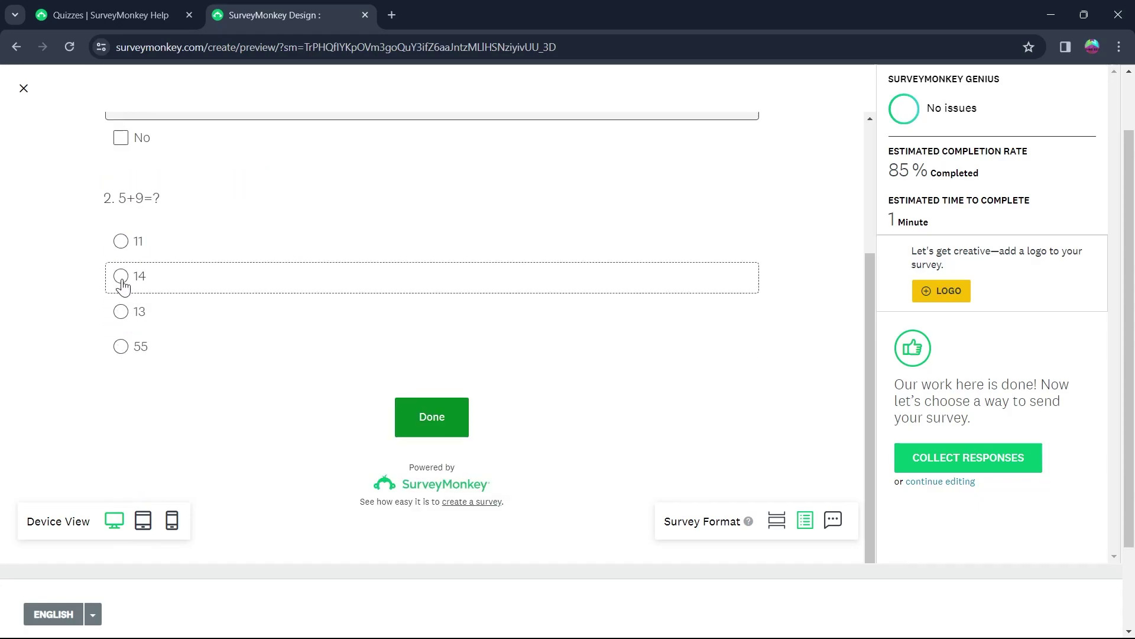
click(122, 283)
- Submit the preview answers and highlight the 1/1 point score on both questions
click(427, 417)
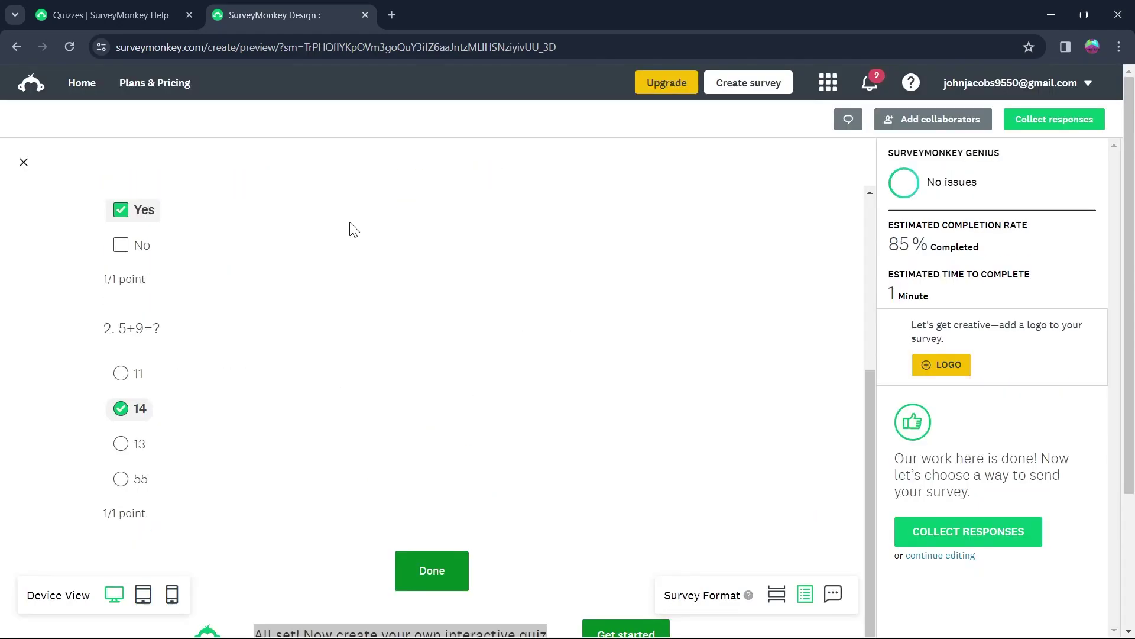
drag(105, 278, 174, 287)
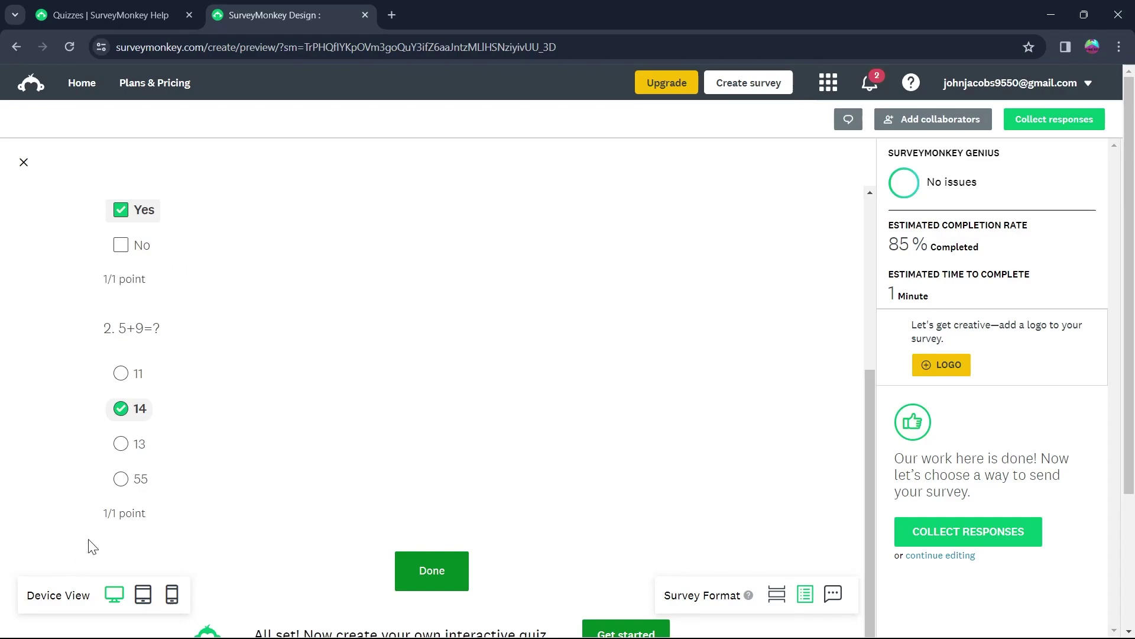
drag(91, 512, 187, 507)
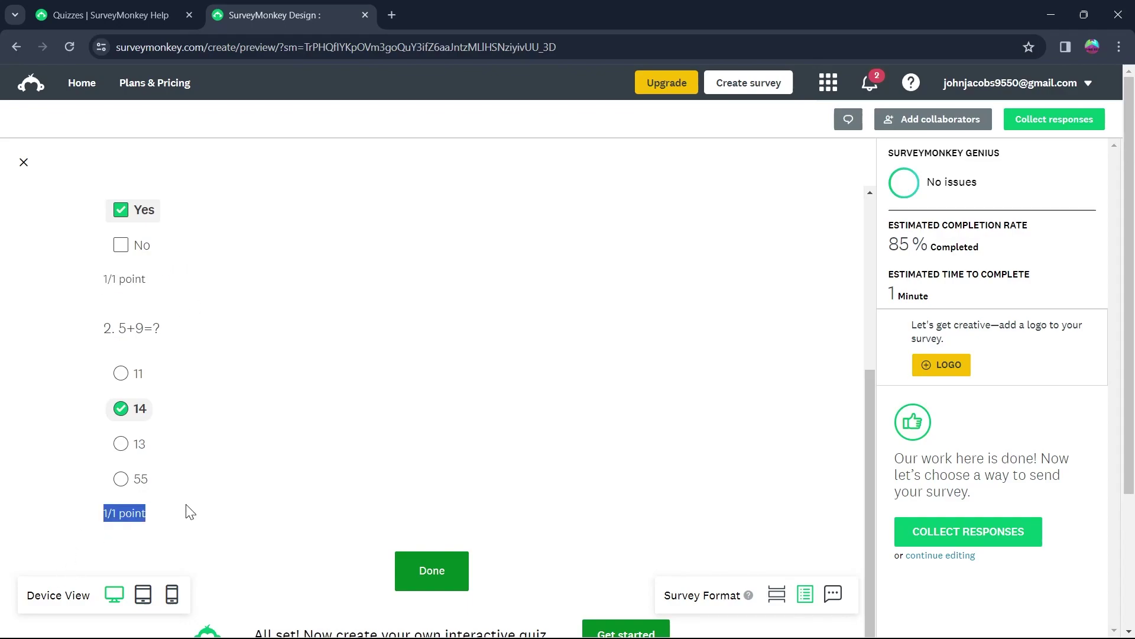